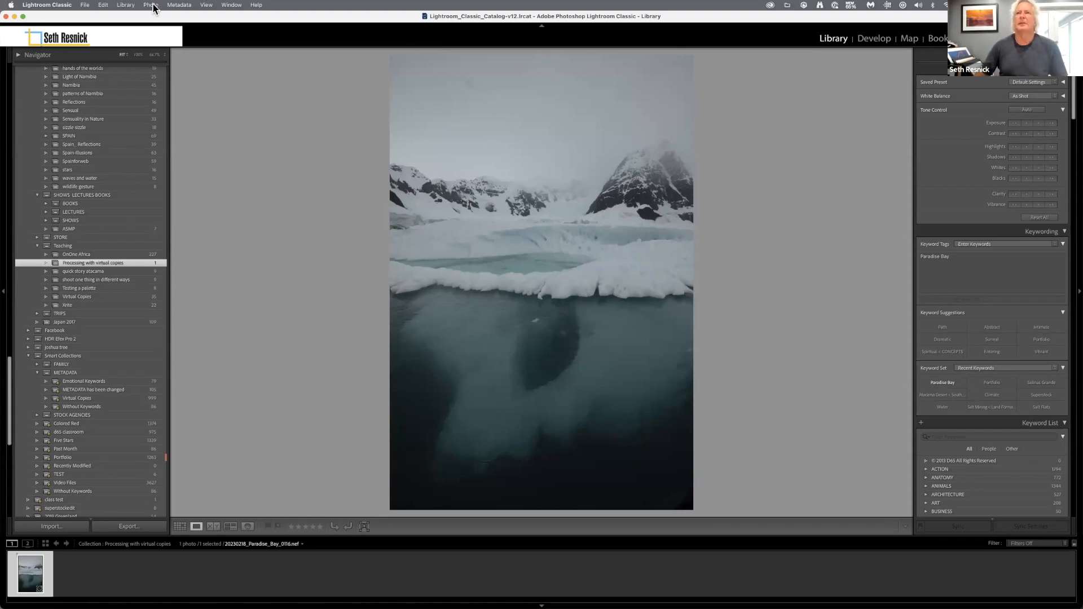
# Create a virtual copy of the photo and enable lens profile corrections and chromatic aberration removal on it in the Develop module.
pyautogui.click(150, 5)
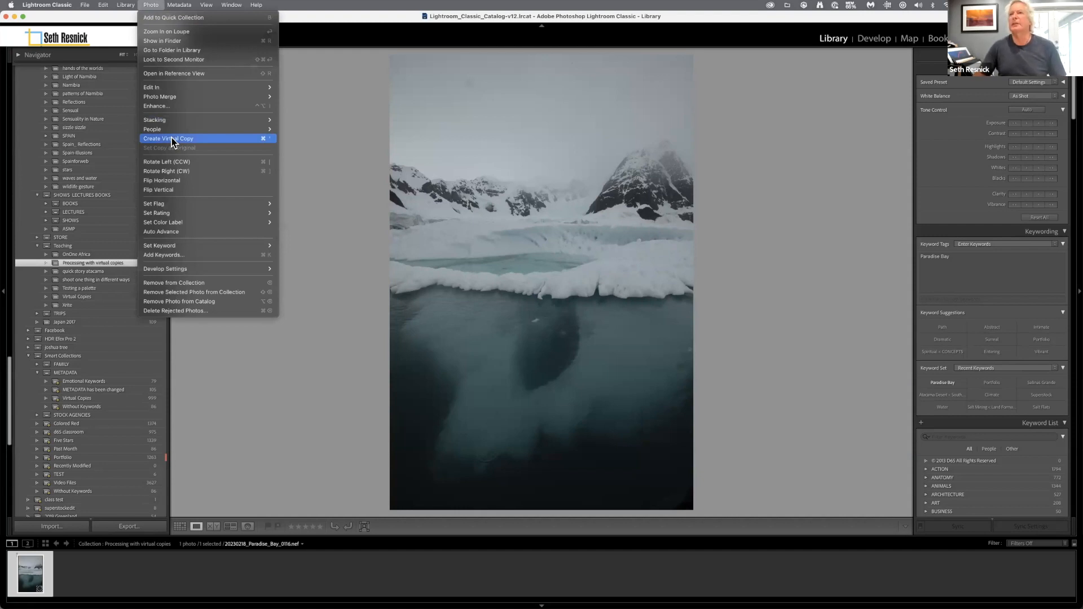
pyautogui.click(172, 140)
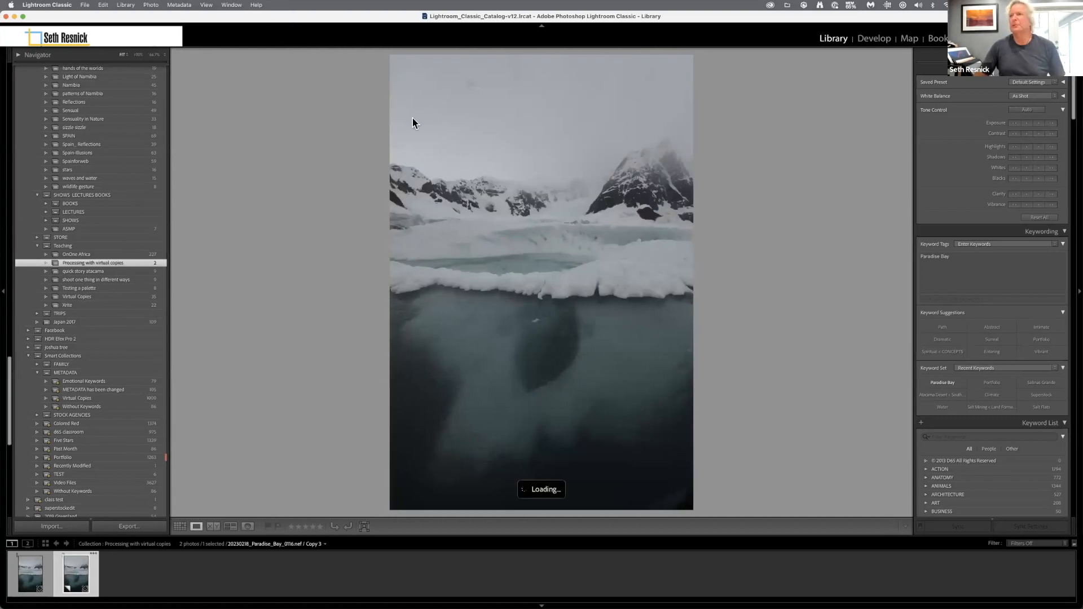
pyautogui.press('g')
pyautogui.doubleClick(280, 124)
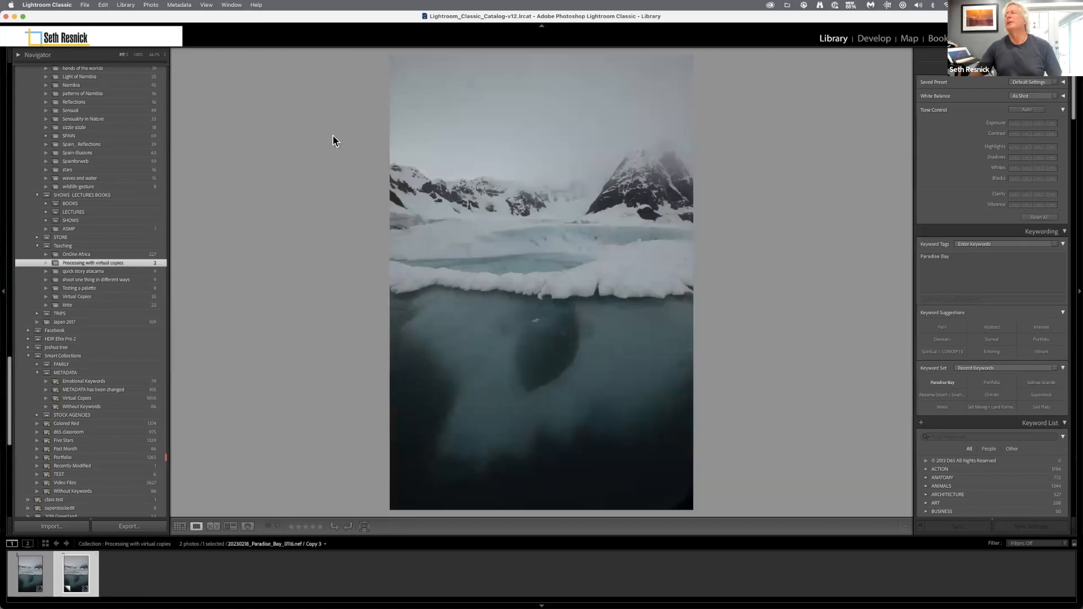
pyautogui.press('d')
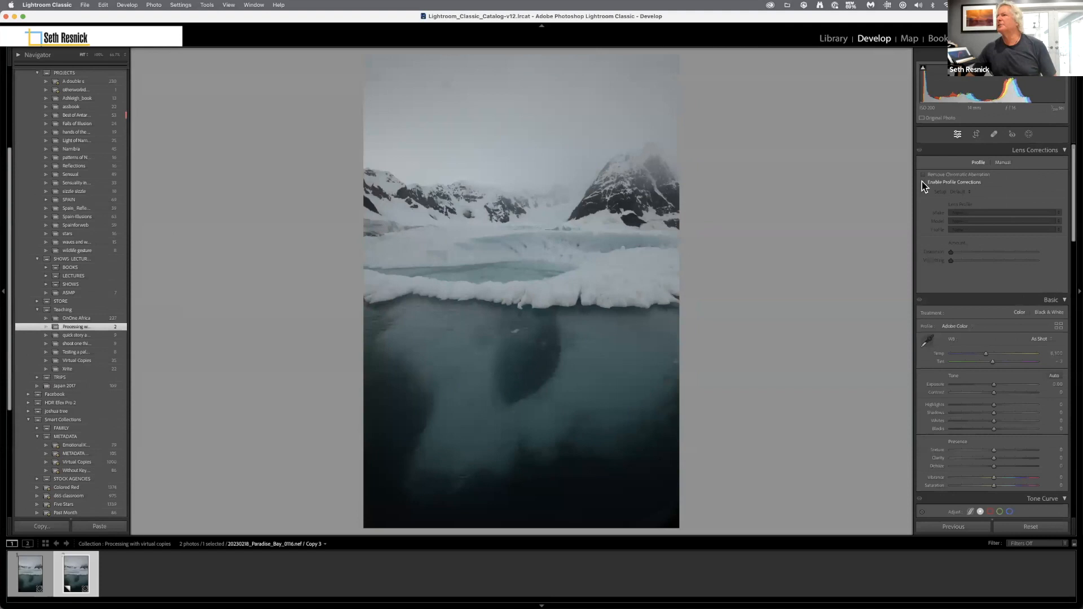
pyautogui.click(923, 182)
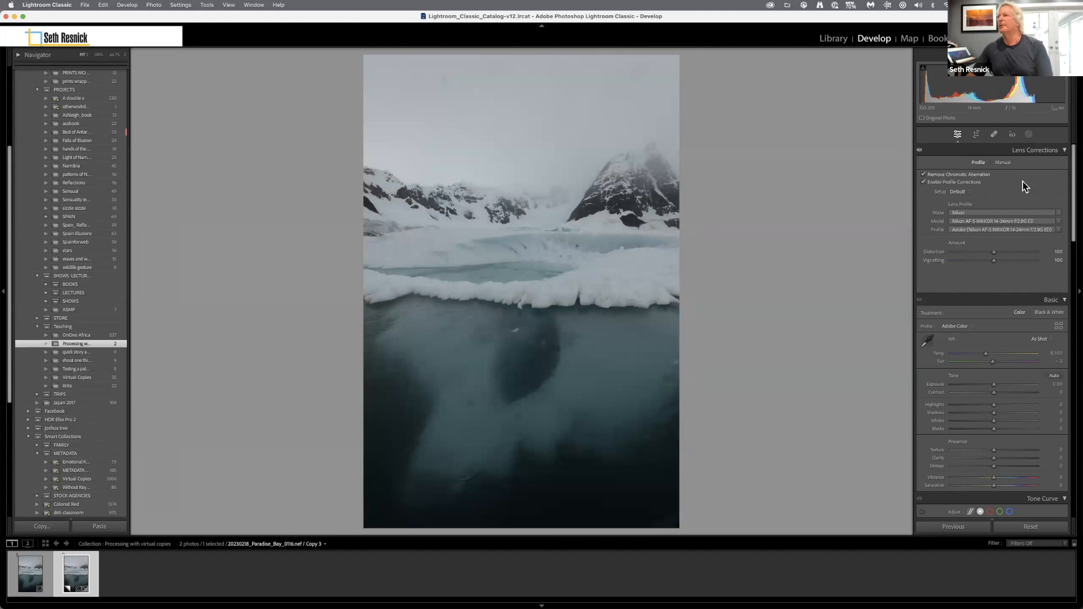
# Set the copy's Blacks to -32, Whites to +70, Exposure to -0.75, Highlights to -100 and Shadows to +100.
pyautogui.moveTo(1075, 192); pyautogui.dragTo(1073, 210)
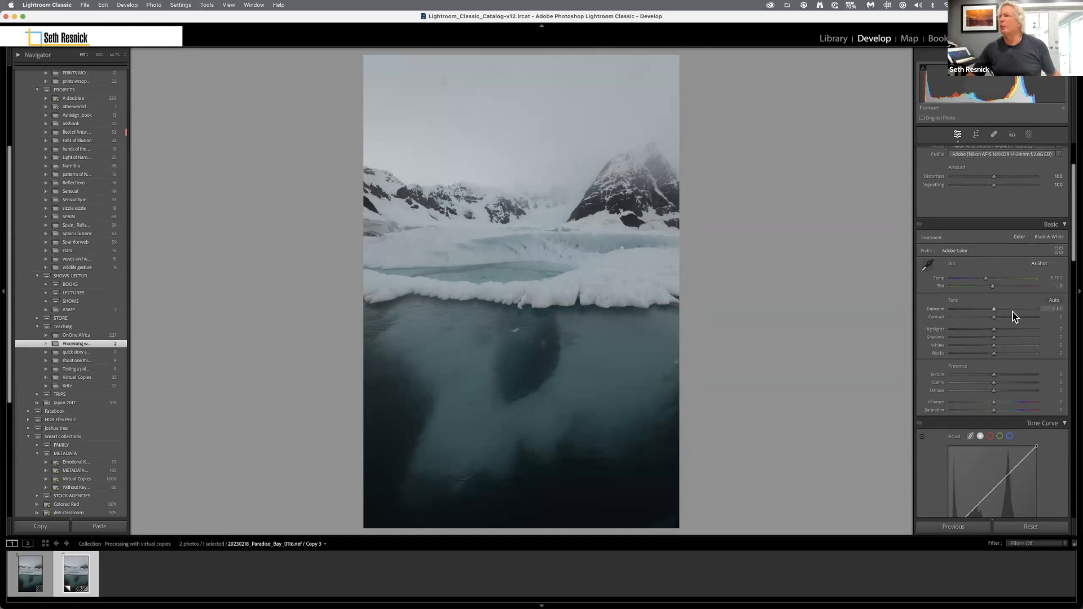
pyautogui.keyDown('alt'); pyautogui.click(995, 354); pyautogui.keyUp('alt')
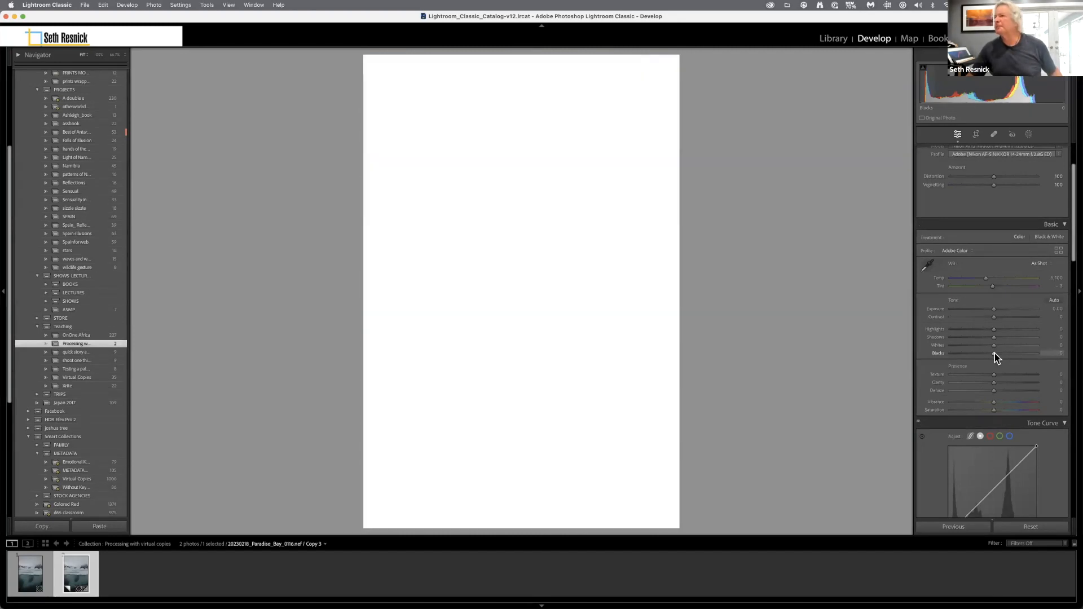
pyautogui.moveTo(990, 354); pyautogui.dragTo(981, 353)
pyautogui.press('alt')
pyautogui.moveTo(993, 344); pyautogui.dragTo(1022, 347)
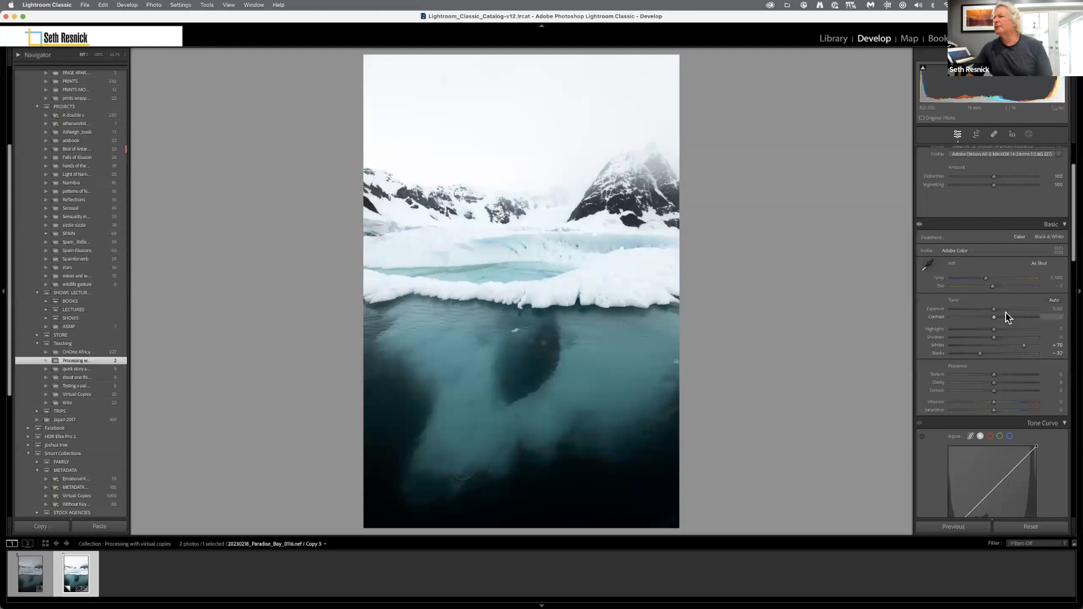
pyautogui.moveTo(994, 309); pyautogui.dragTo(1066, 343)
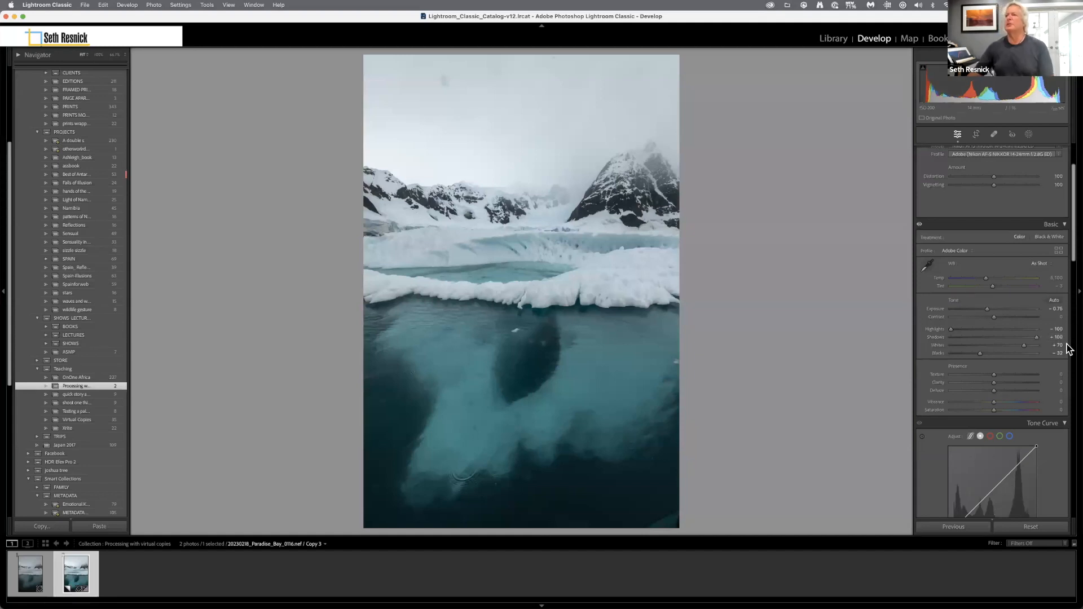
# Create another virtual copy and set its Dehaze to +45, Clarity to +53, Exposure to +0.60 and Texture to +38.
pyautogui.click(154, 5)
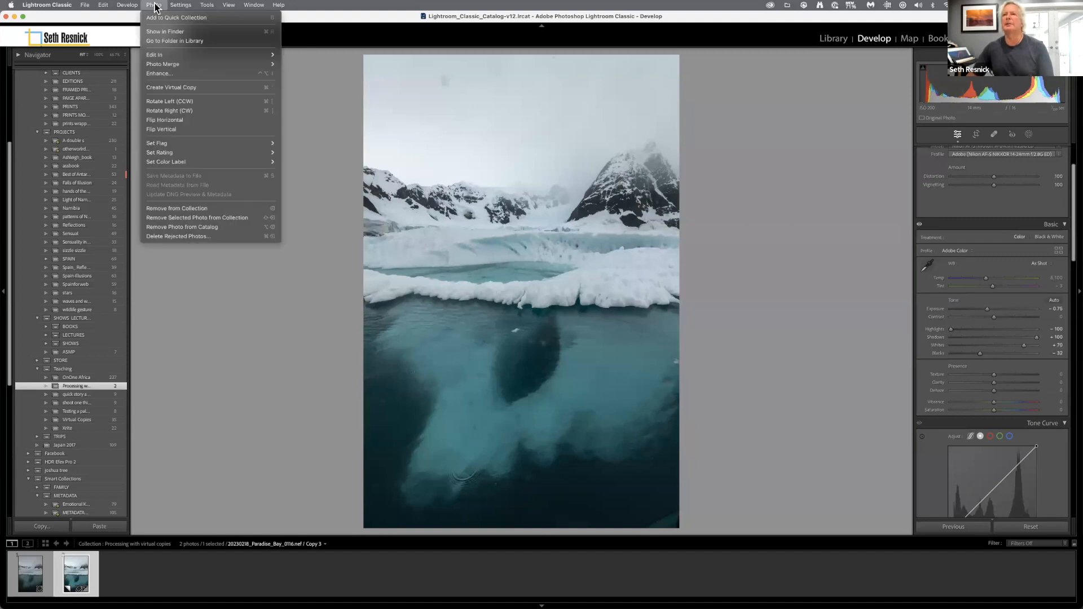
pyautogui.click(175, 87)
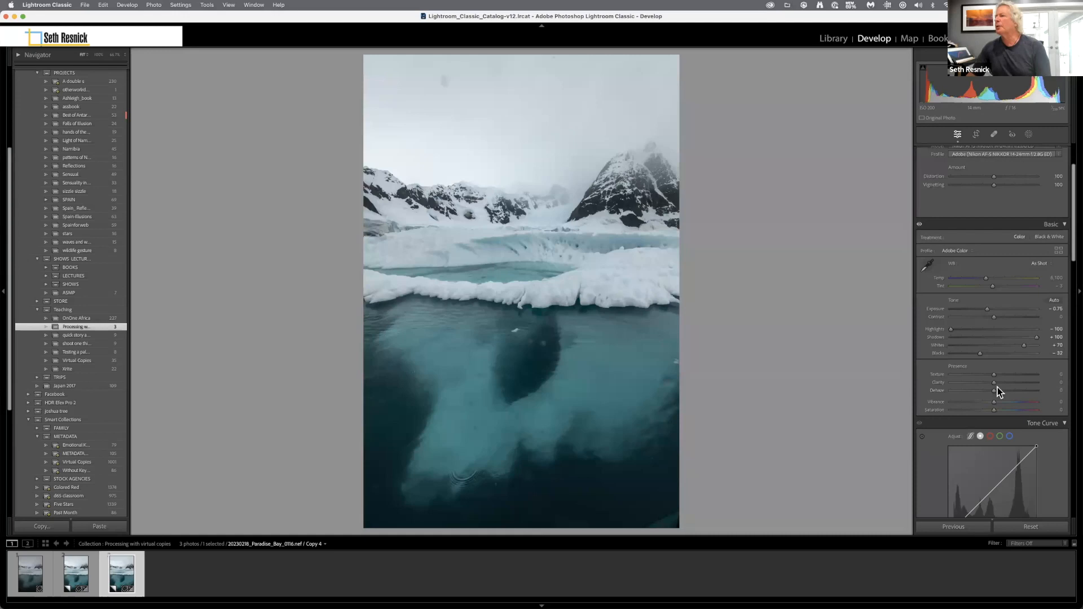
pyautogui.moveTo(993, 390); pyautogui.dragTo(1017, 385)
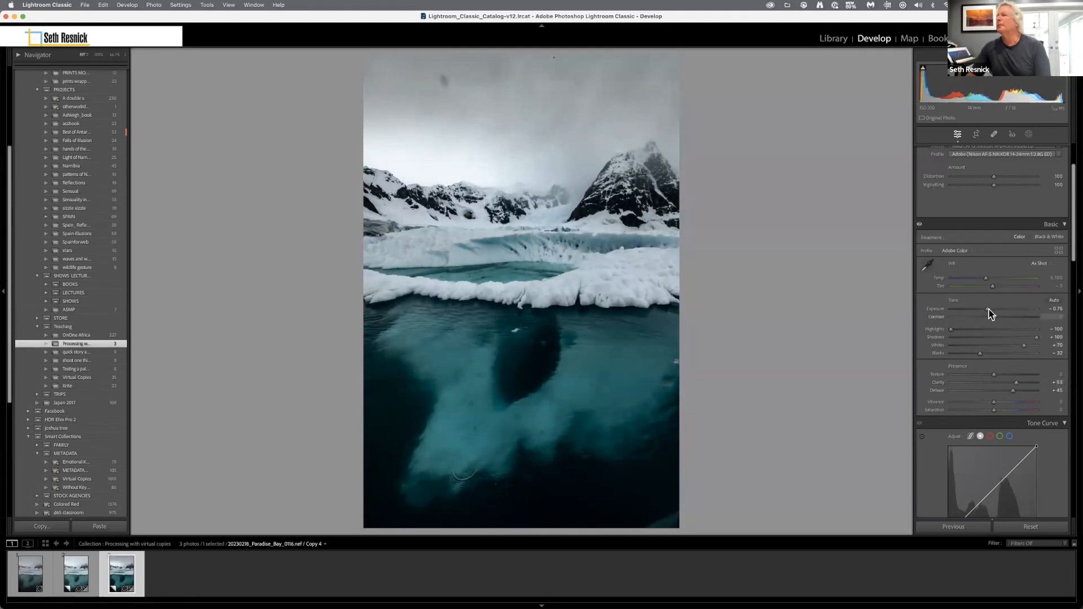
pyautogui.moveTo(987, 309); pyautogui.dragTo(1000, 314)
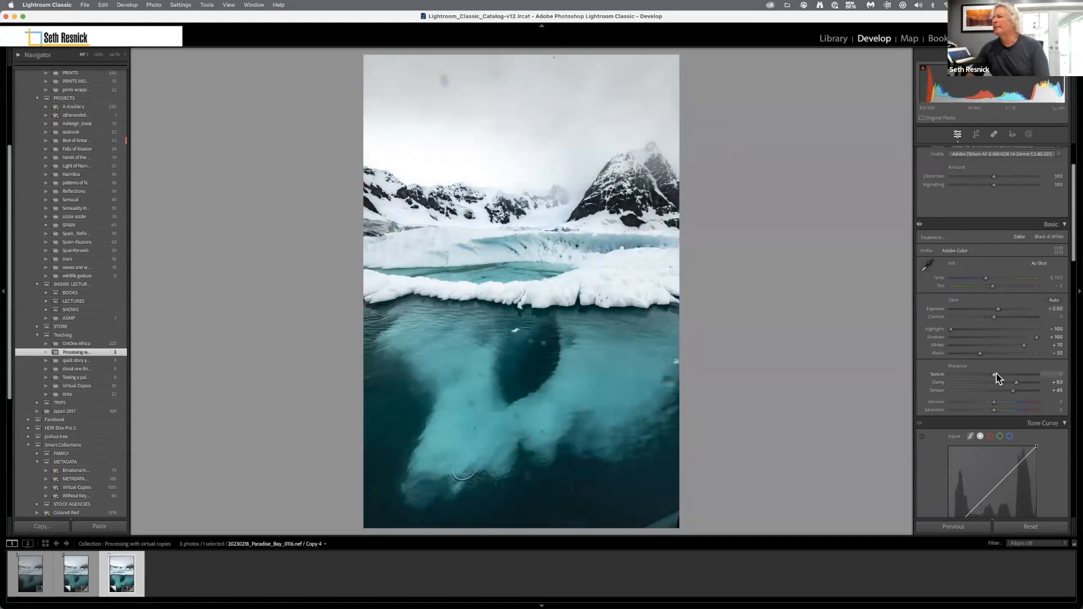
pyautogui.moveTo(1003, 374); pyautogui.dragTo(1008, 375)
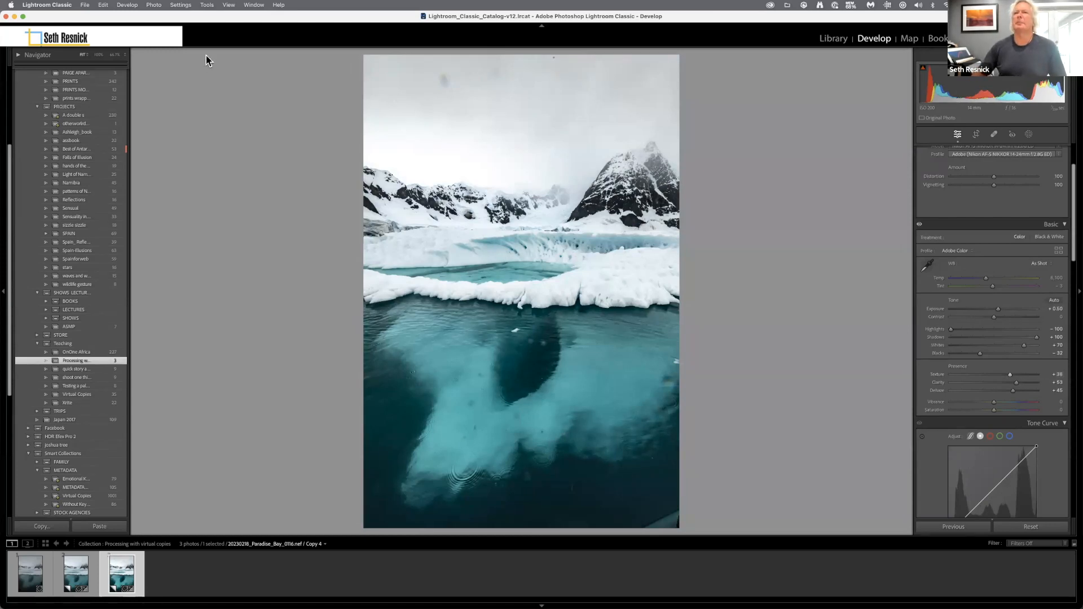
# Create a further virtual copy and add an Objects mask by brushing over the submerged ice in the water.
pyautogui.click(154, 5)
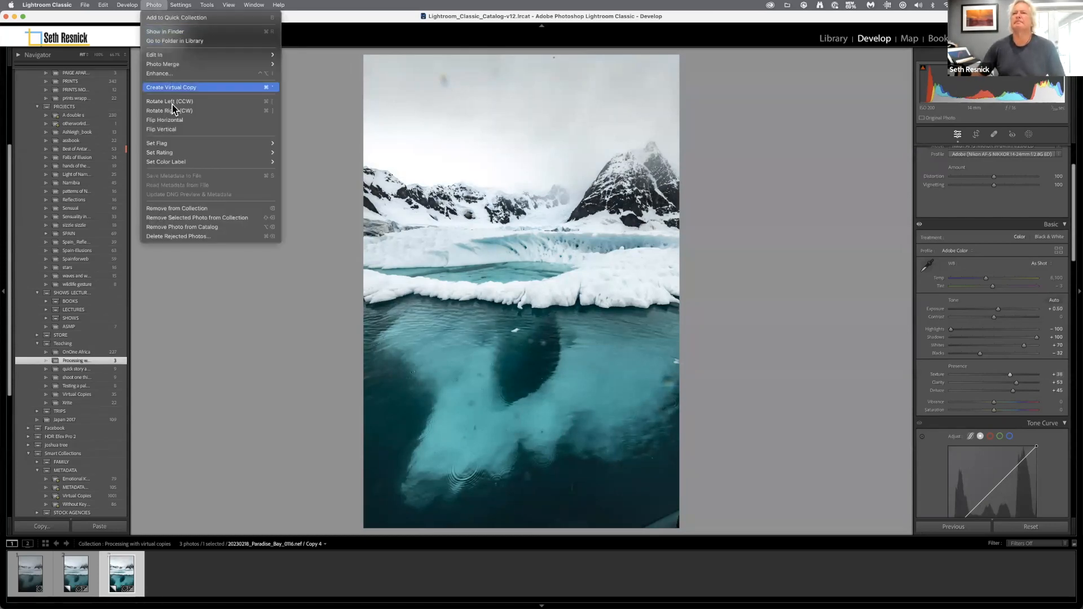
pyautogui.click(177, 87)
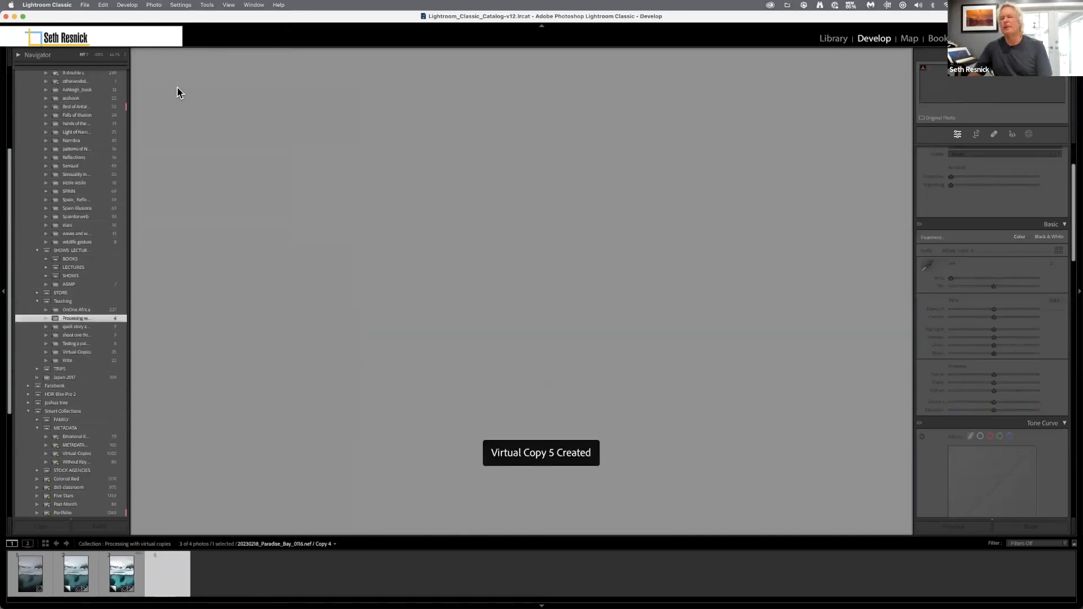
pyautogui.click(1029, 135)
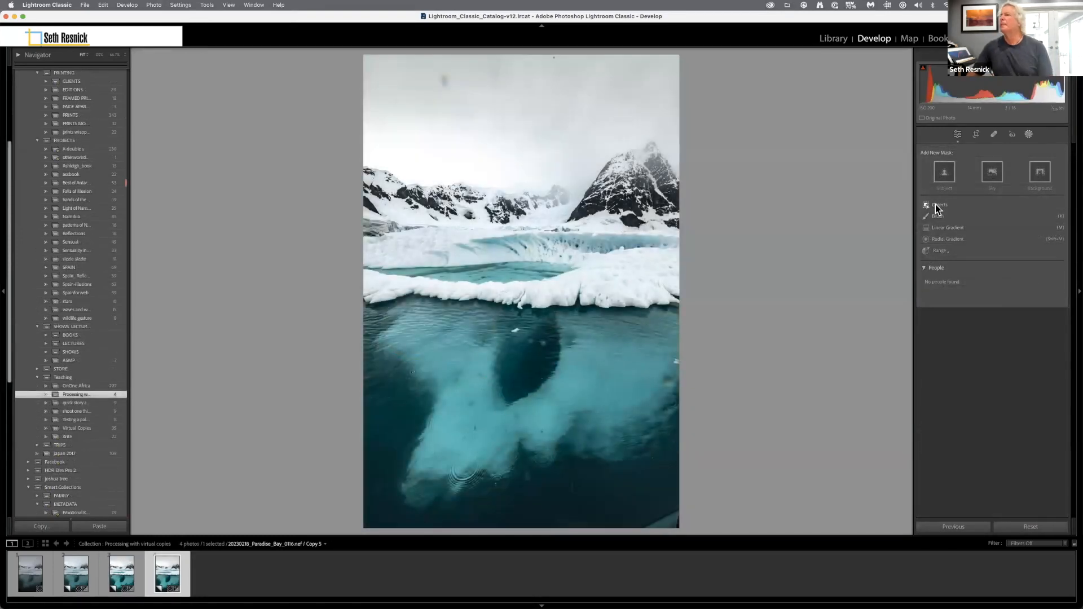
pyautogui.click(936, 205)
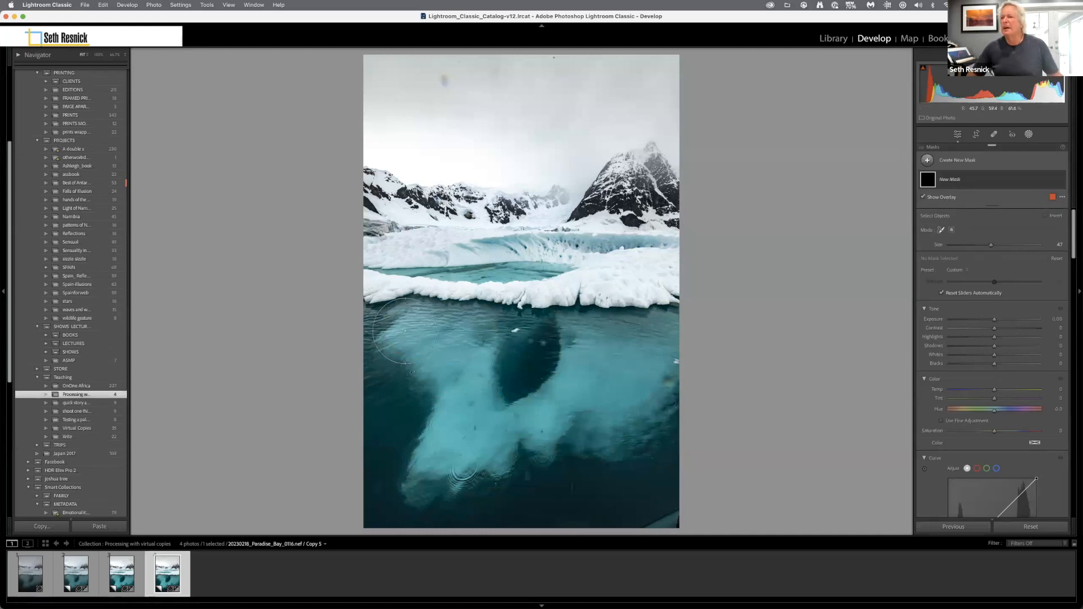
pyautogui.moveTo(406, 330)
pyautogui.mouseDown()
pyautogui.moveTo(493, 346)
pyautogui.moveTo(440, 443)
pyautogui.moveTo(445, 469)
pyautogui.moveTo(522, 432)
pyautogui.moveTo(619, 429)
pyautogui.moveTo(646, 358)
pyautogui.moveTo(585, 339)
pyautogui.moveTo(685, 334)
pyautogui.moveTo(544, 410)
pyautogui.moveTo(475, 430)
pyautogui.moveTo(428, 393)
pyautogui.moveTo(422, 368)
pyautogui.moveTo(407, 395)
pyautogui.mouseUp()
pyautogui.moveTo(417, 485); pyautogui.dragTo(421, 503)
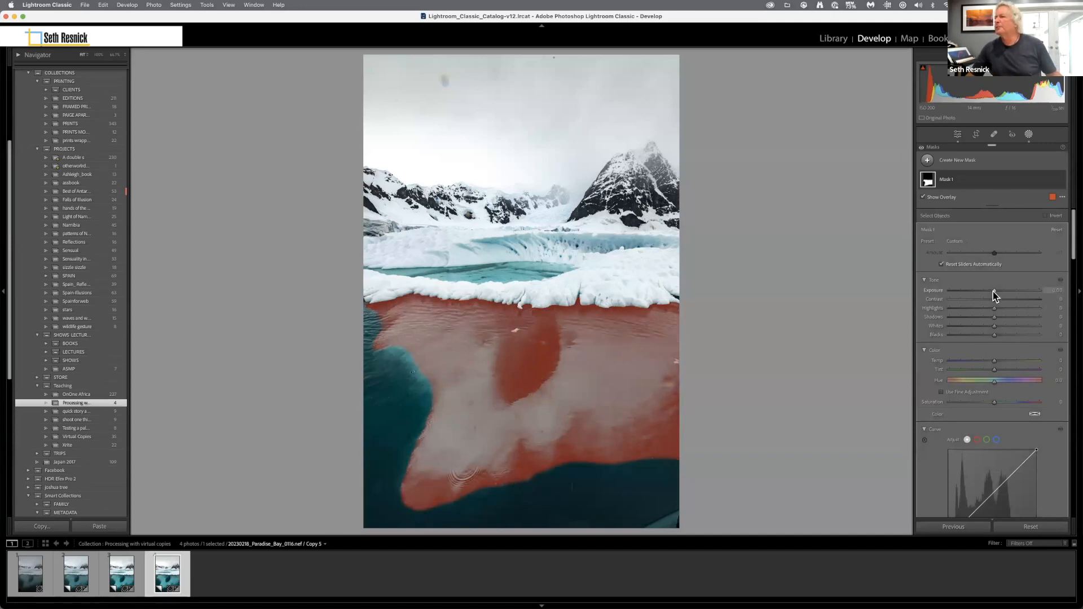
# Set the submerged ice mask's Exposure to 0.62, Temp to -6 and Saturation to 17.
pyautogui.moveTo(997, 293); pyautogui.dragTo(1001, 292)
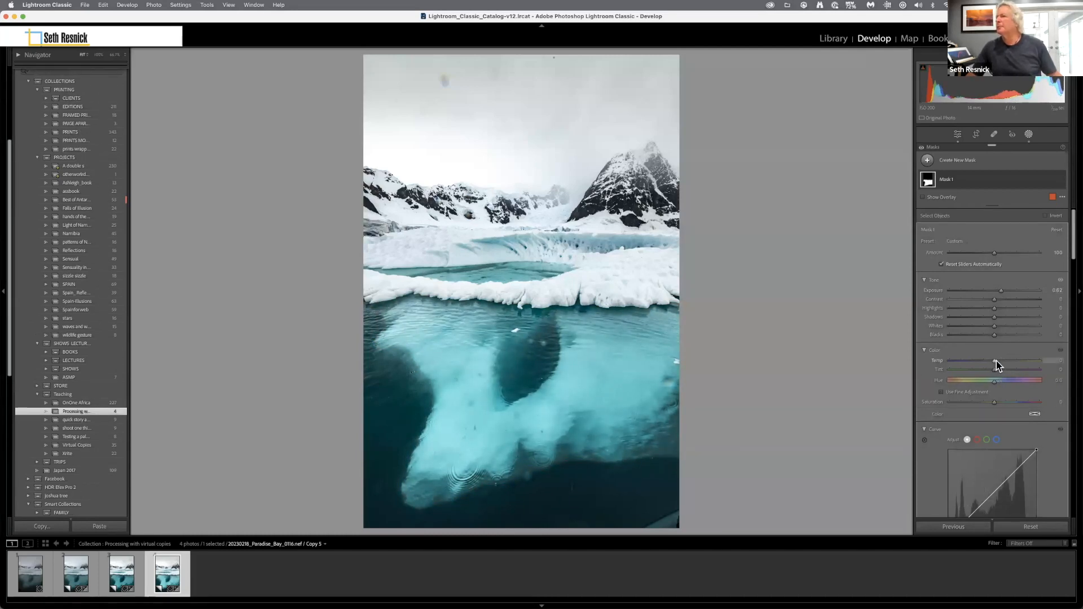
pyautogui.moveTo(993, 360); pyautogui.dragTo(990, 360)
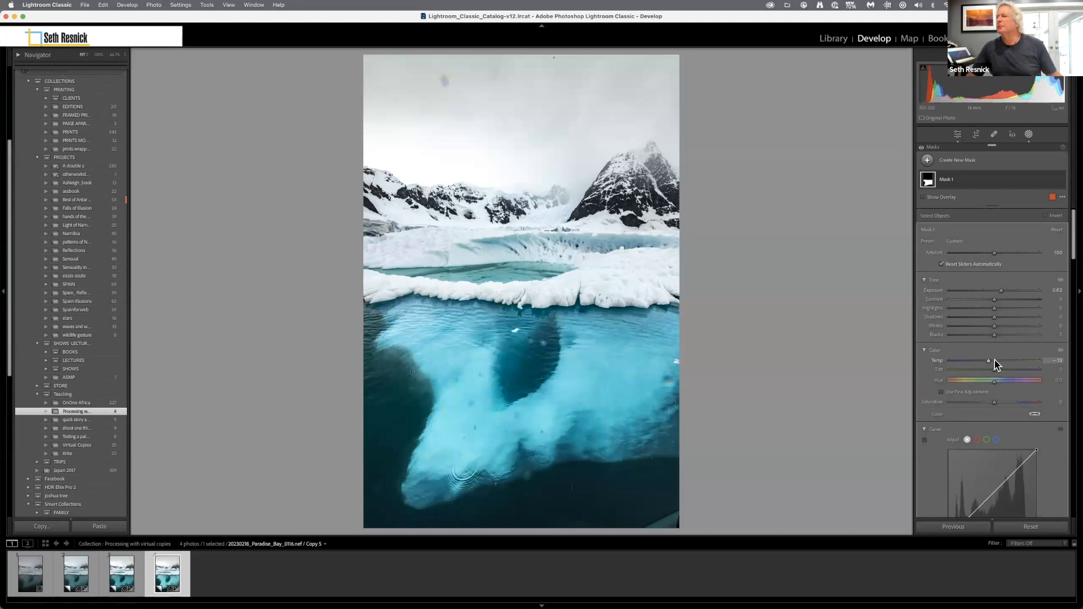
pyautogui.moveTo(1002, 361); pyautogui.dragTo(994, 361)
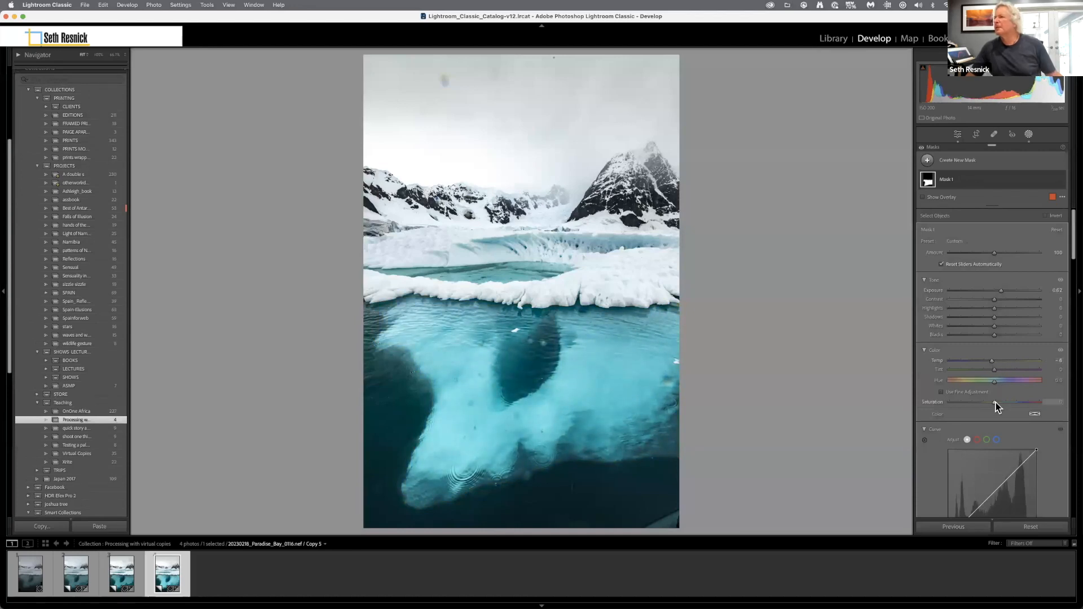
pyautogui.moveTo(1007, 402); pyautogui.dragTo(1004, 401)
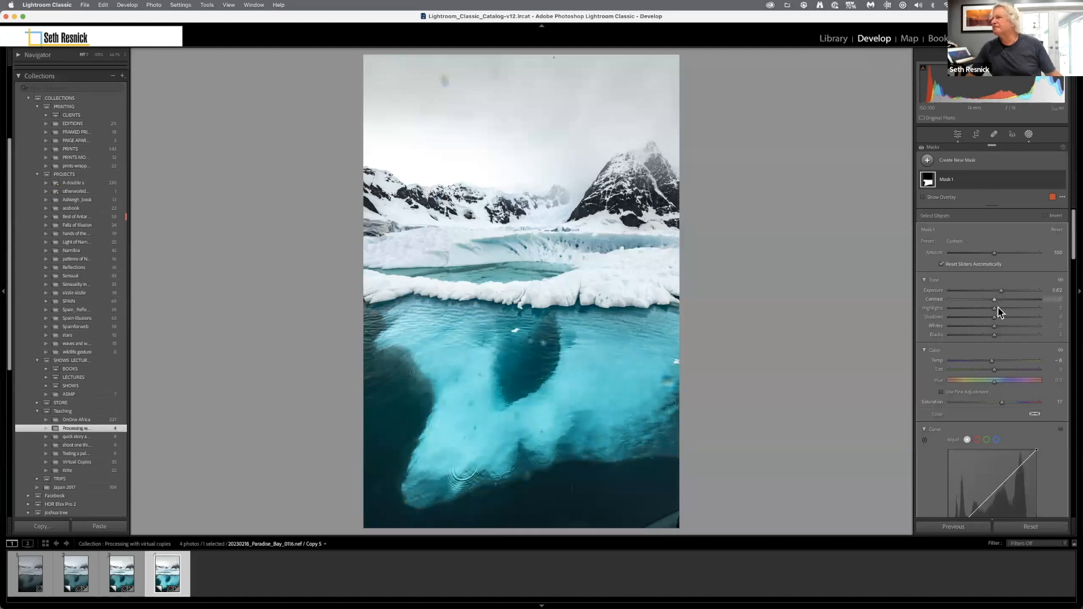
# Lower the submerged ice mask's Highlights to -81 and raise its Shadows moderately.
pyautogui.click(967, 309)
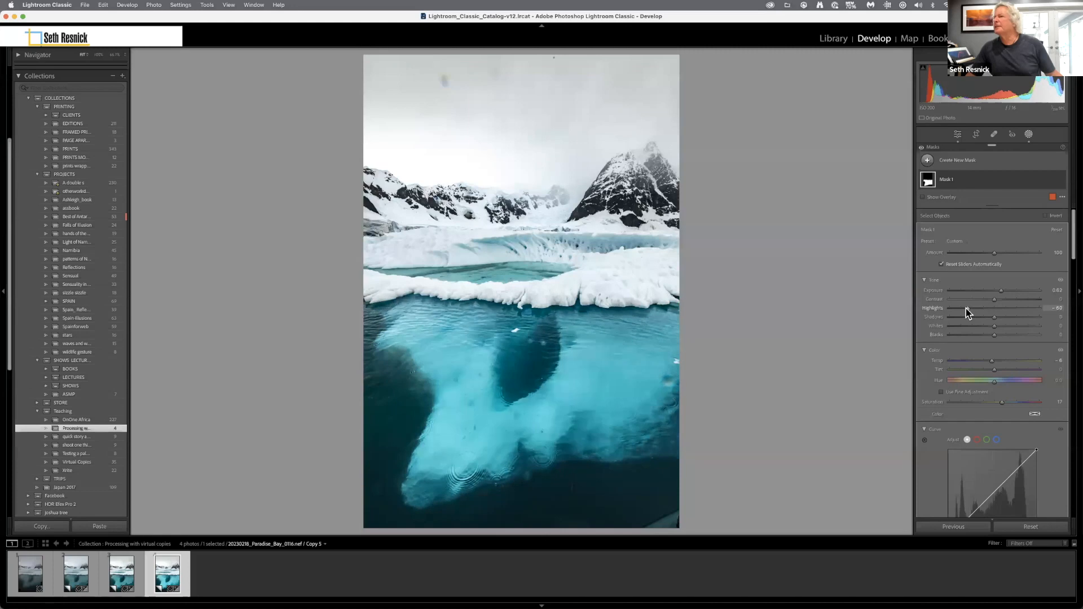
pyautogui.moveTo(957, 308); pyautogui.dragTo(956, 309)
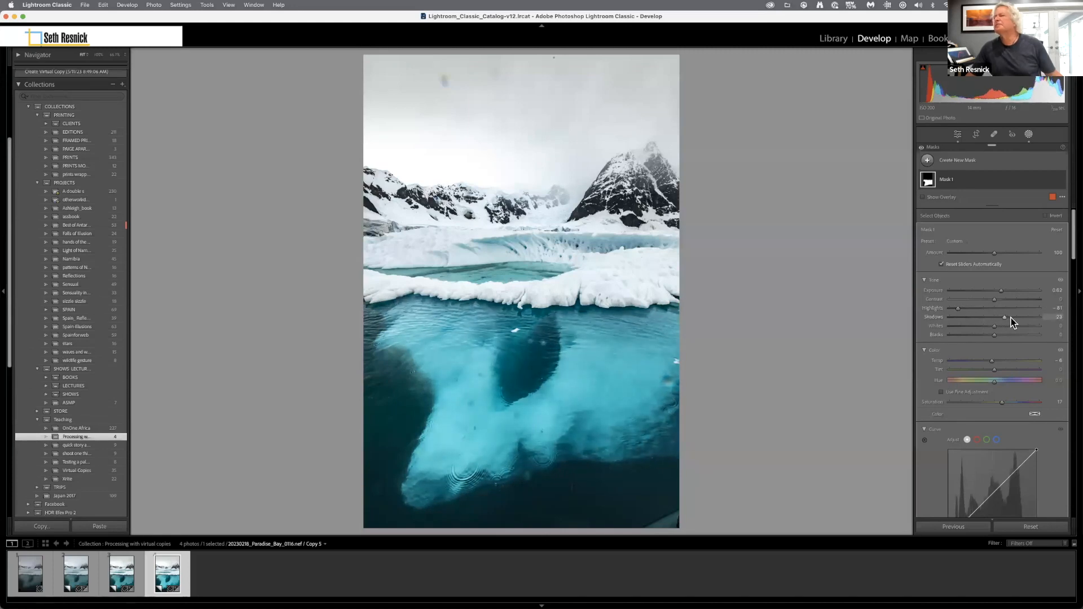
pyautogui.moveTo(1013, 317); pyautogui.dragTo(1014, 317)
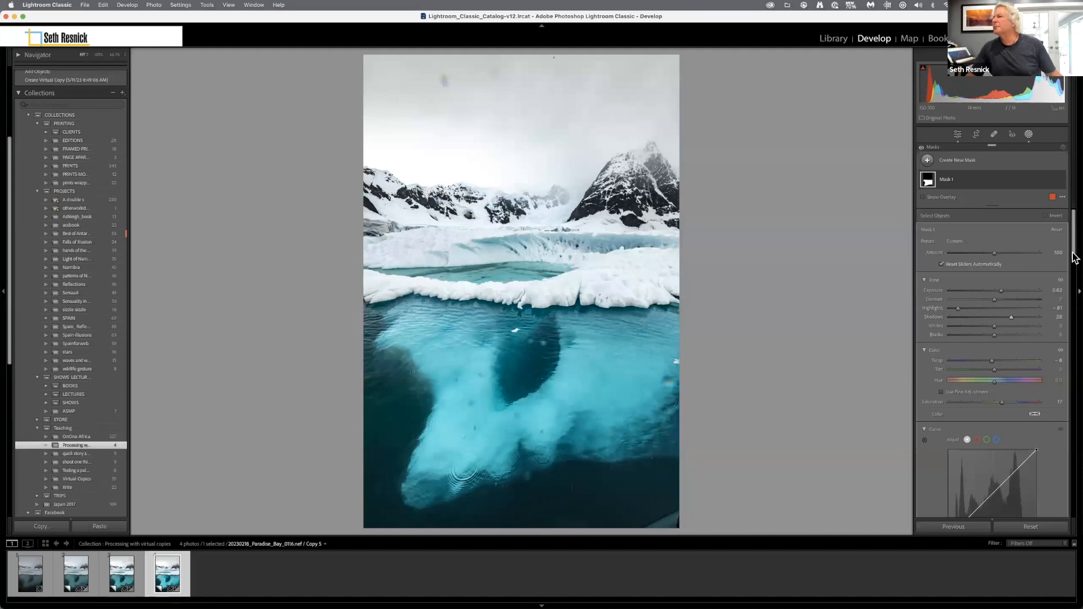
# Set the submerged ice mask's Clarity to 73, Dehaze to 13 and Tint to -15.
pyautogui.moveTo(1074, 247); pyautogui.dragTo(1073, 285)
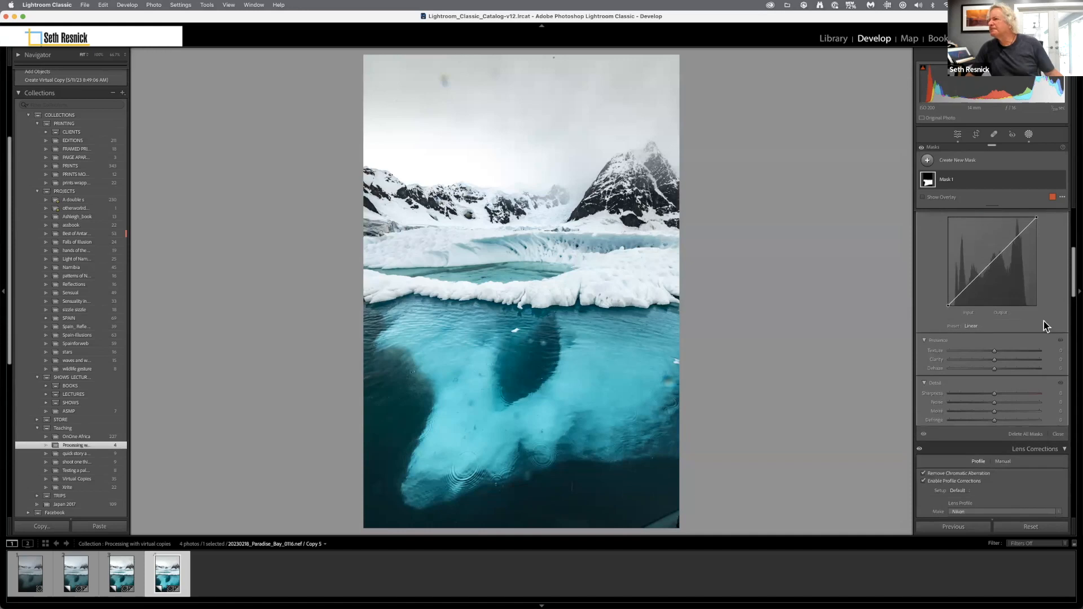
pyautogui.moveTo(1007, 353)
pyautogui.mouseDown()
pyautogui.moveTo(1030, 356)
pyautogui.moveTo(998, 363)
pyautogui.mouseUp()
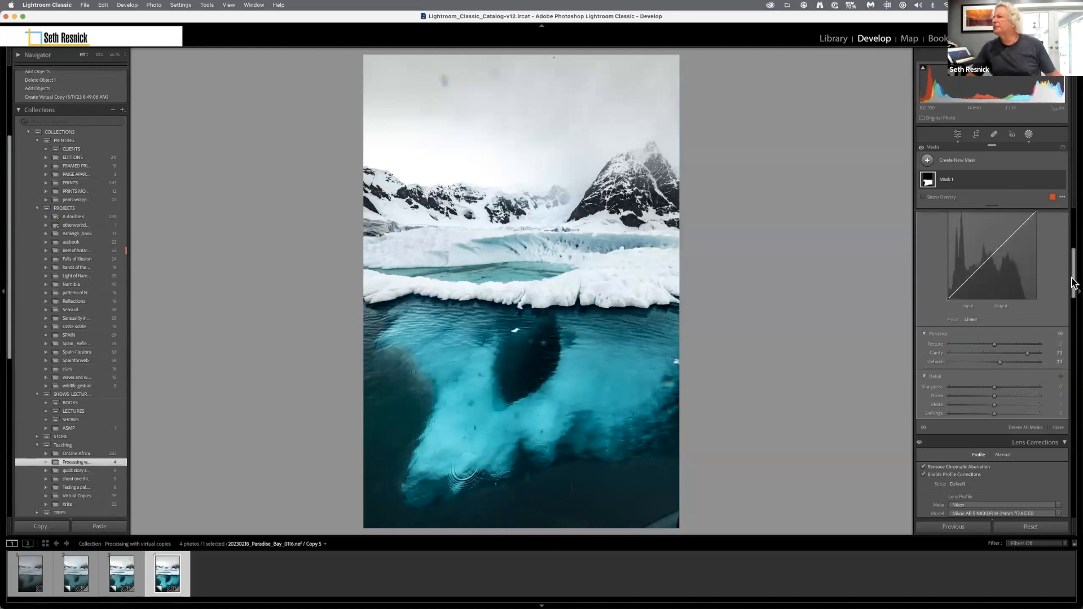
pyautogui.moveTo(1074, 281); pyautogui.dragTo(1075, 255)
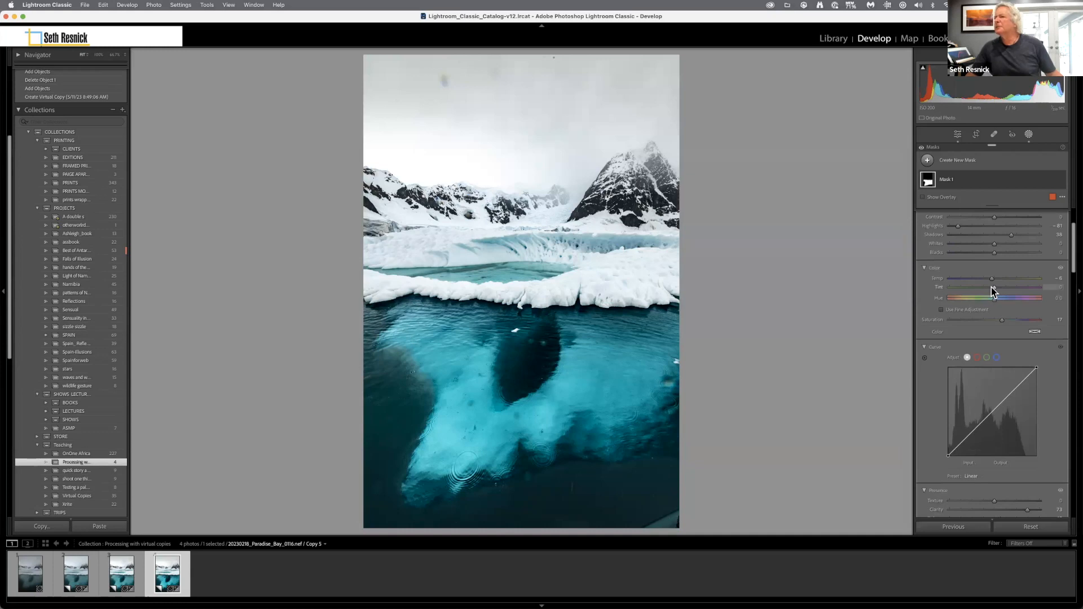
pyautogui.moveTo(988, 288); pyautogui.dragTo(989, 287)
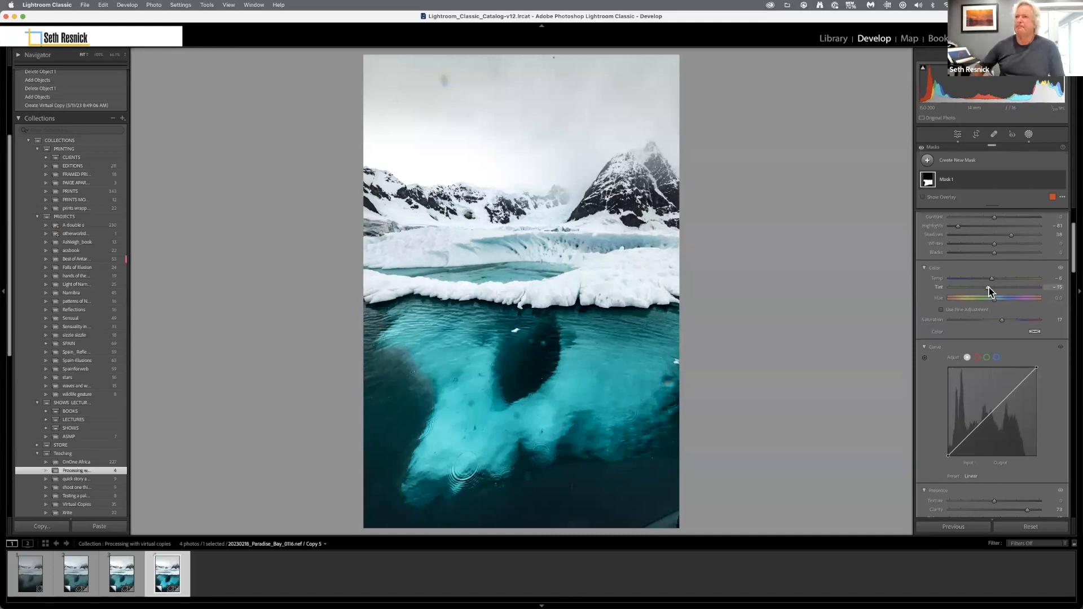
# Create a virtual copy of the masked version of the photo.
pyautogui.click(129, 6)
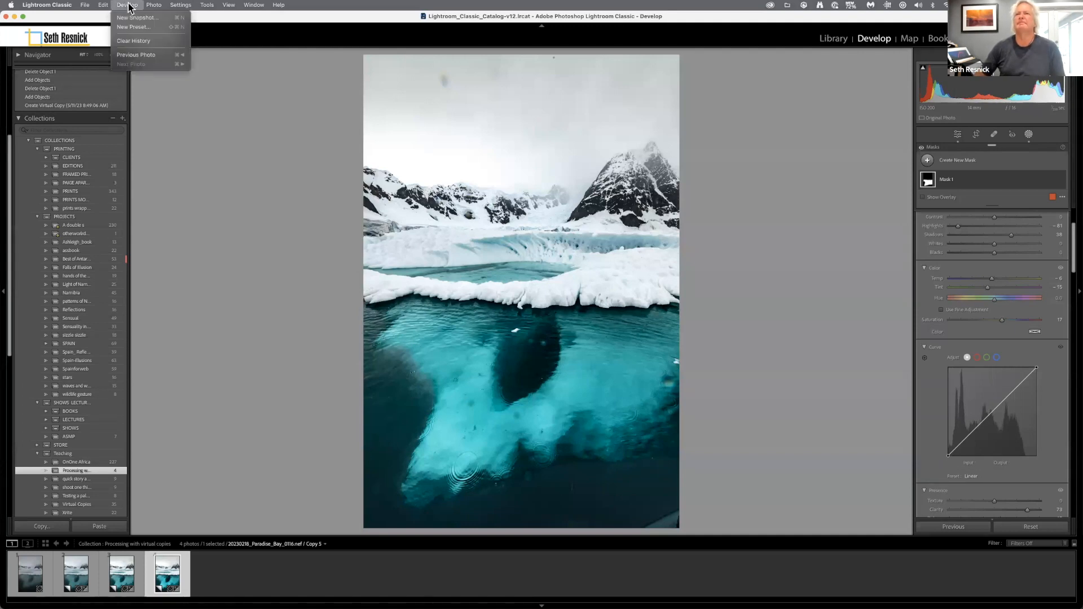
pyautogui.moveTo(155, 7)
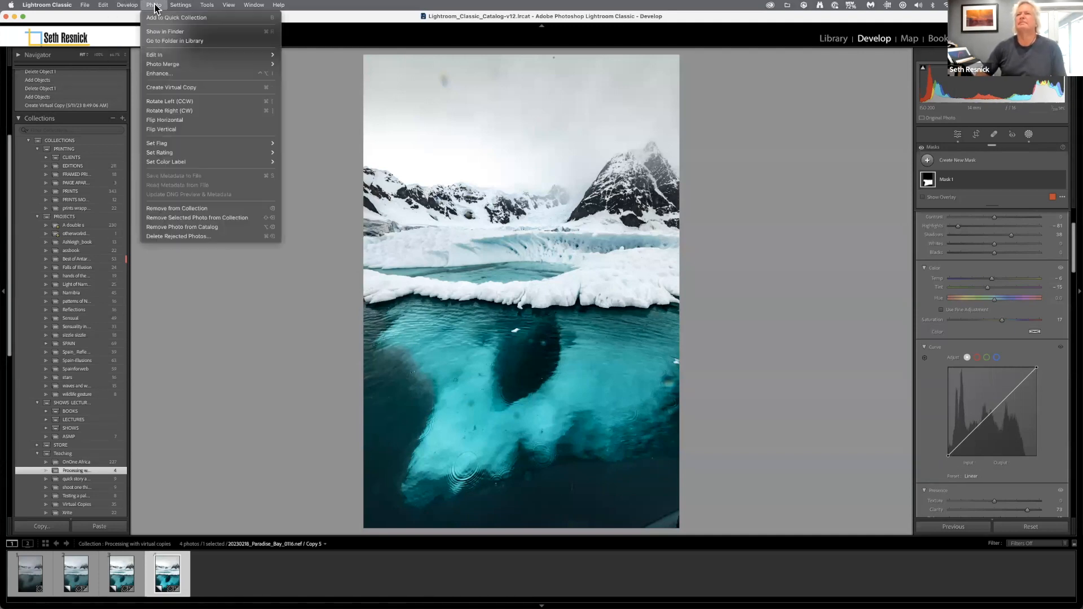
pyautogui.click(163, 87)
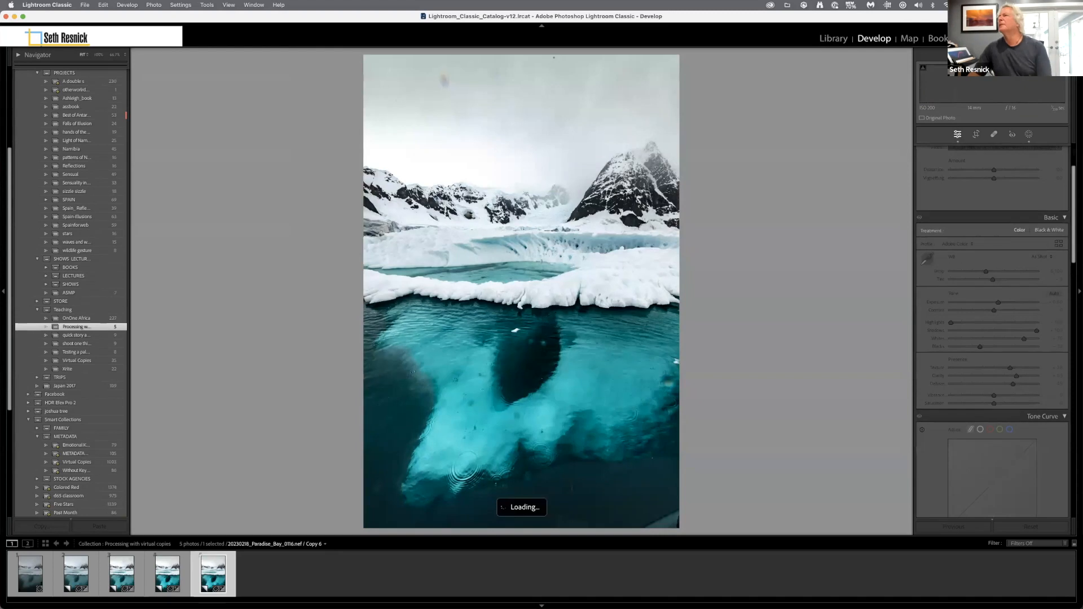
# Rename the existing mask on the new virtual copy as "underwater ice".
pyautogui.click(1029, 135)
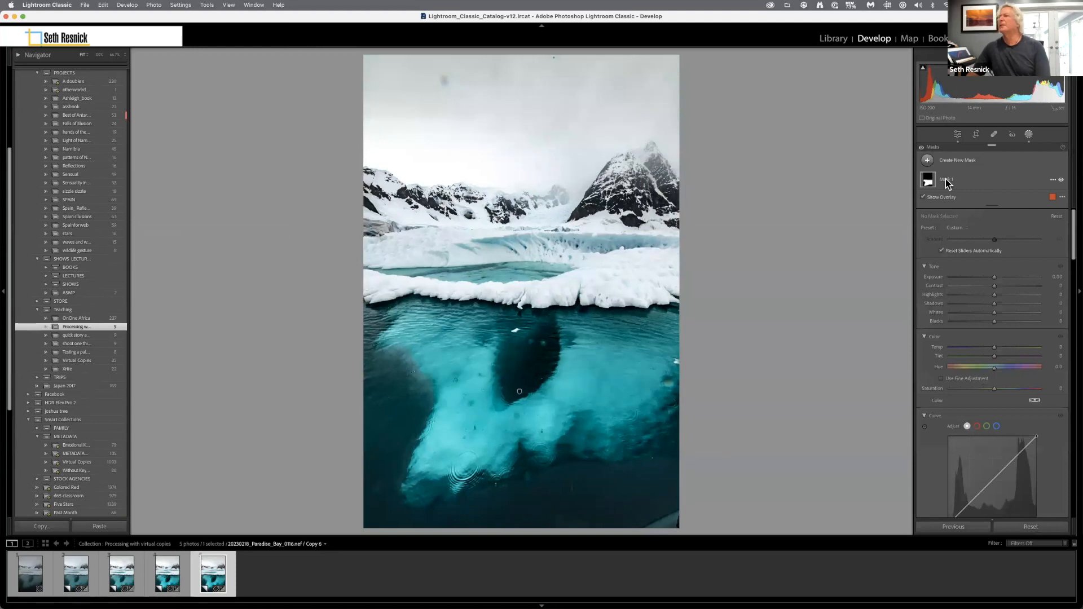
pyautogui.click(1053, 181)
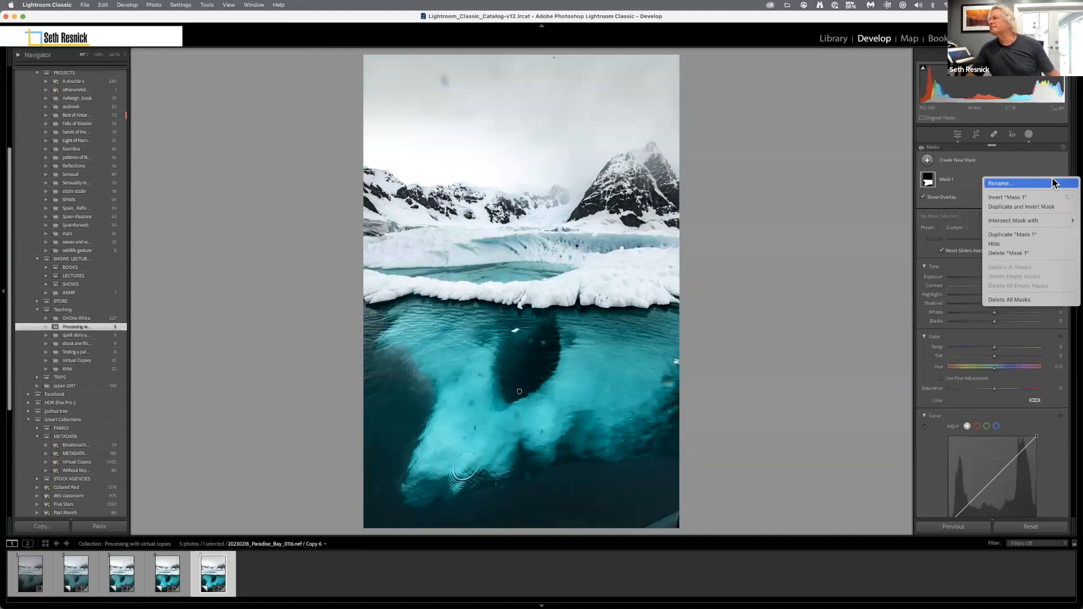
pyautogui.click(1053, 181)
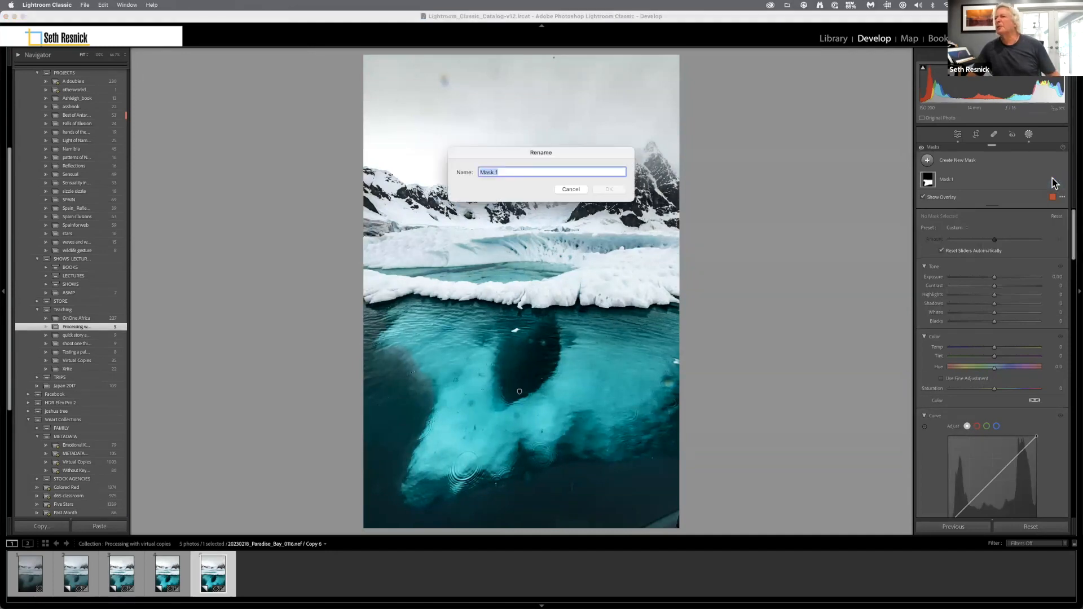
pyautogui.write('underwater ice')
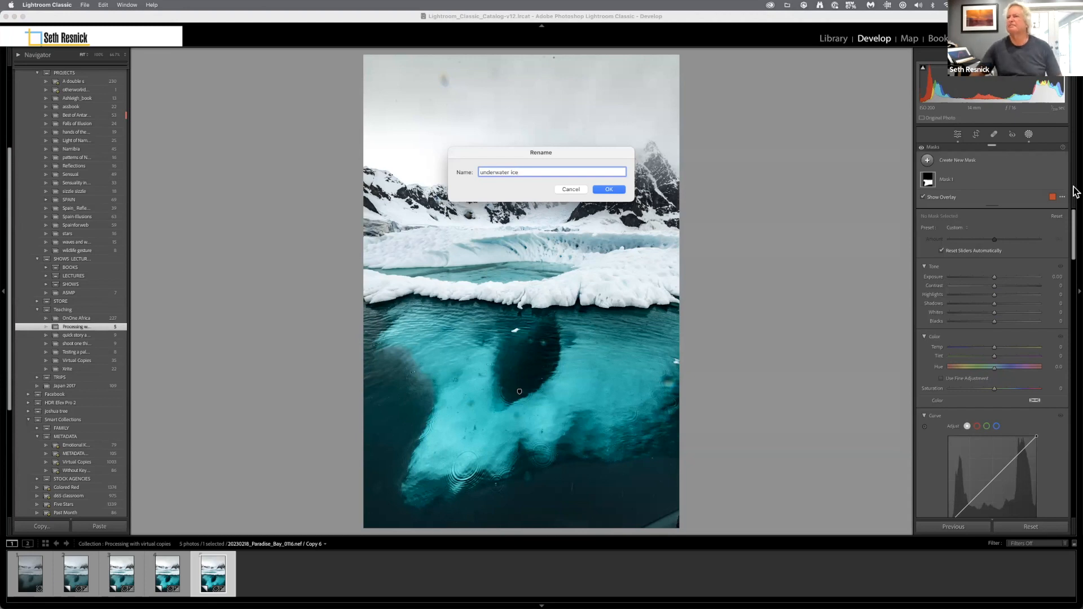
pyautogui.click(615, 188)
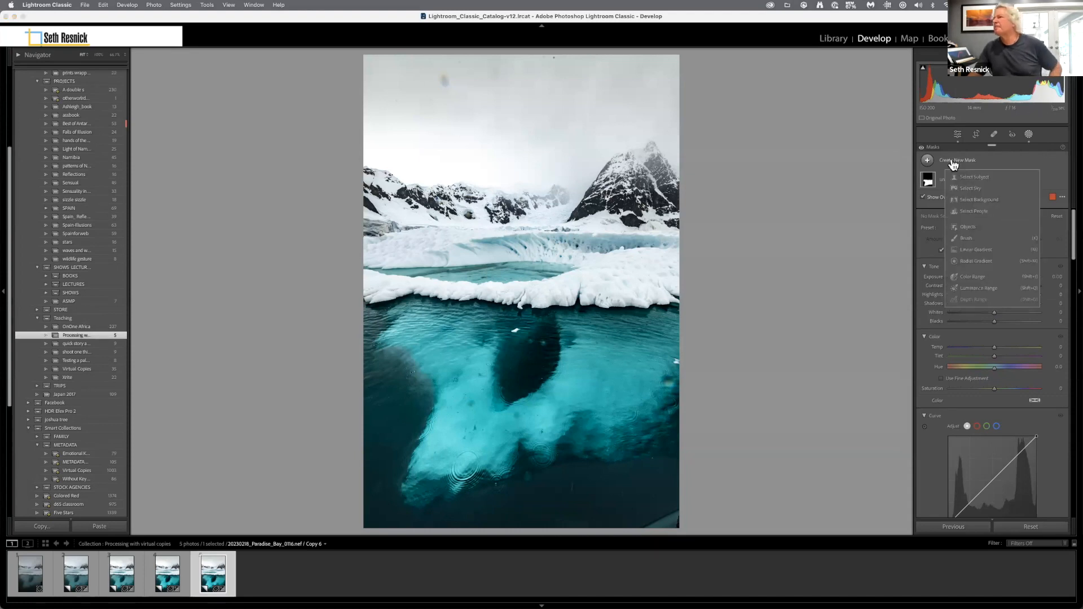
# Add a Select Sky mask and set its Exposure to about -0.5 and its Dehaze to about 18.
pyautogui.click(966, 185)
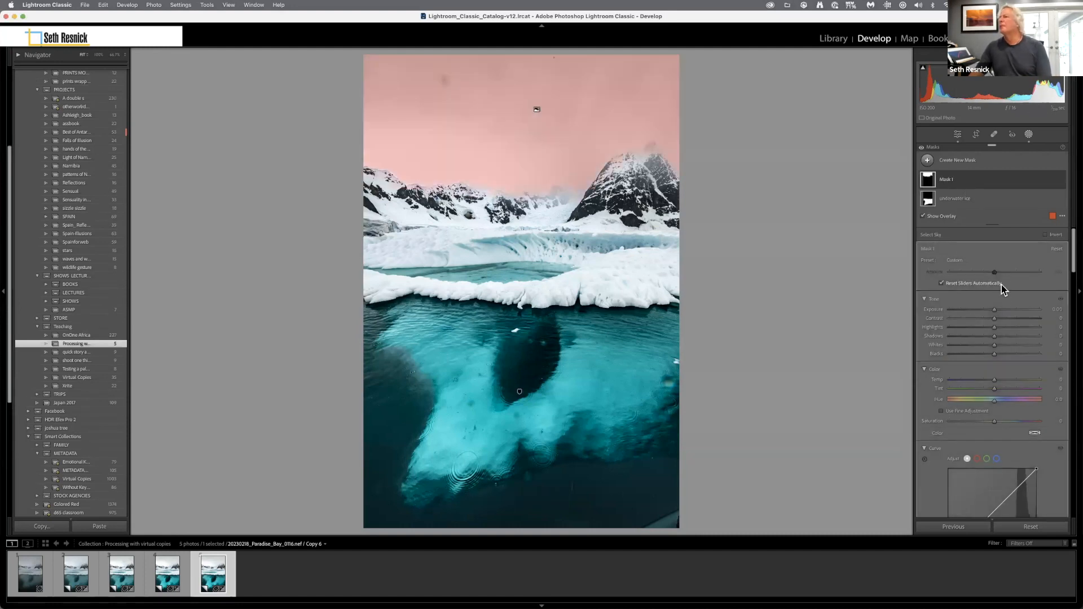
pyautogui.moveTo(994, 310); pyautogui.dragTo(990, 310)
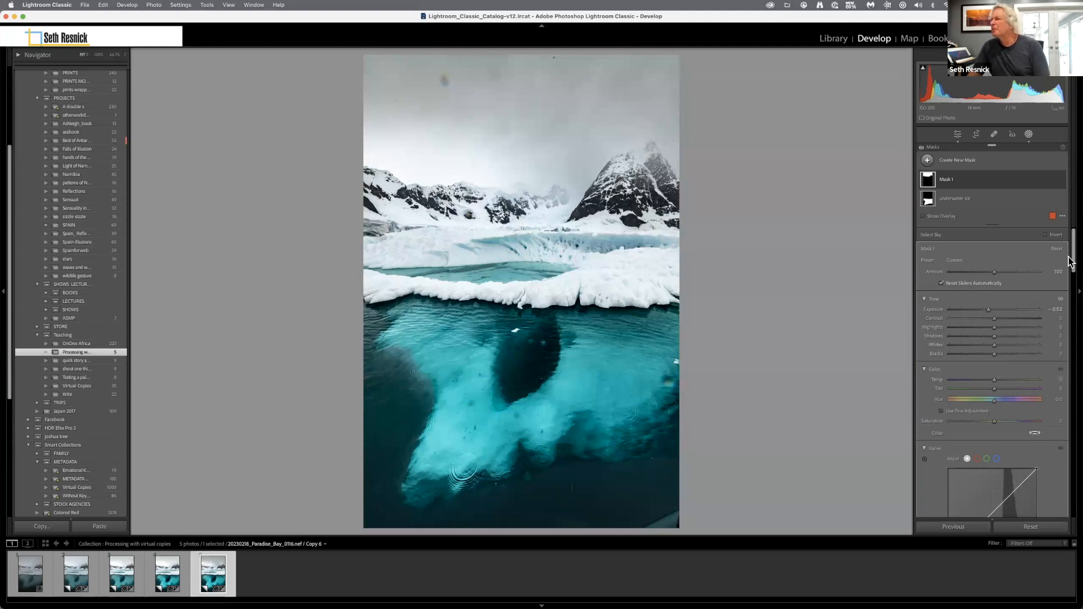
pyautogui.moveTo(1071, 264); pyautogui.dragTo(1073, 300)
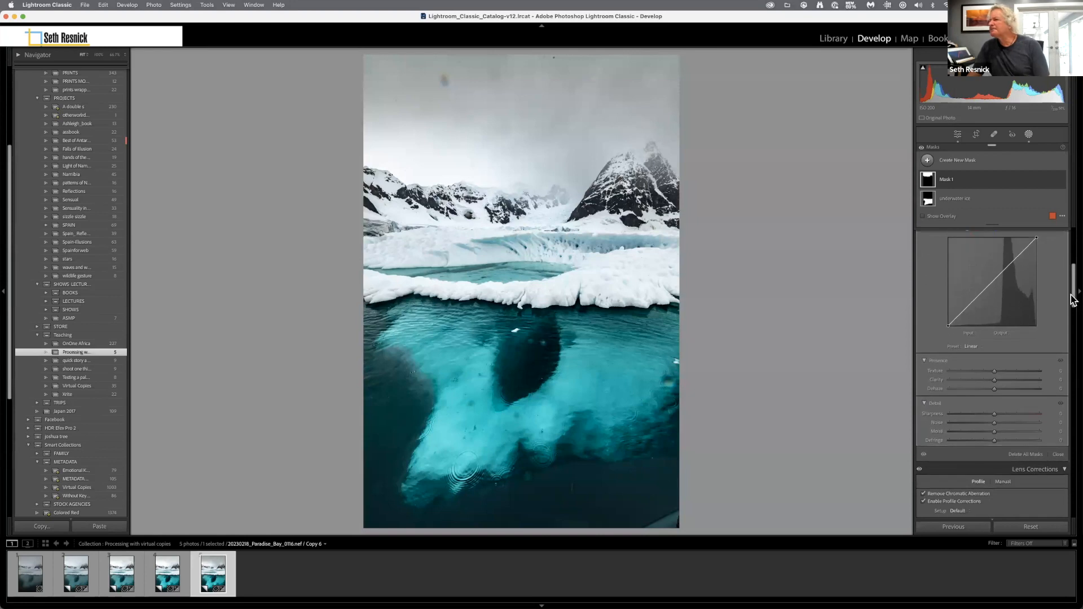
pyautogui.moveTo(1003, 391); pyautogui.dragTo(1003, 388)
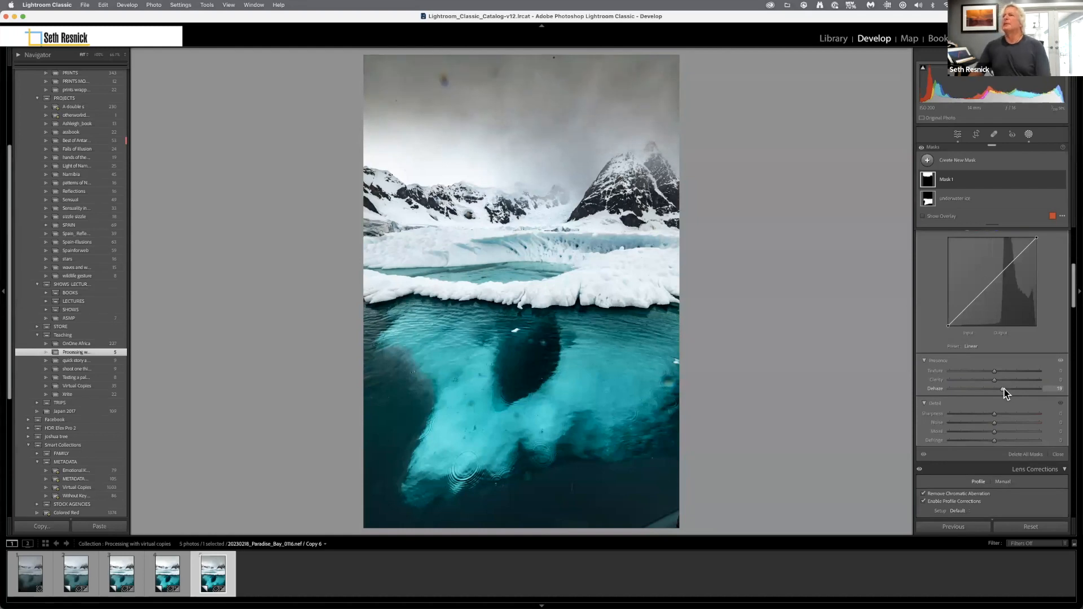
pyautogui.moveTo(1074, 299); pyautogui.dragTo(1075, 251)
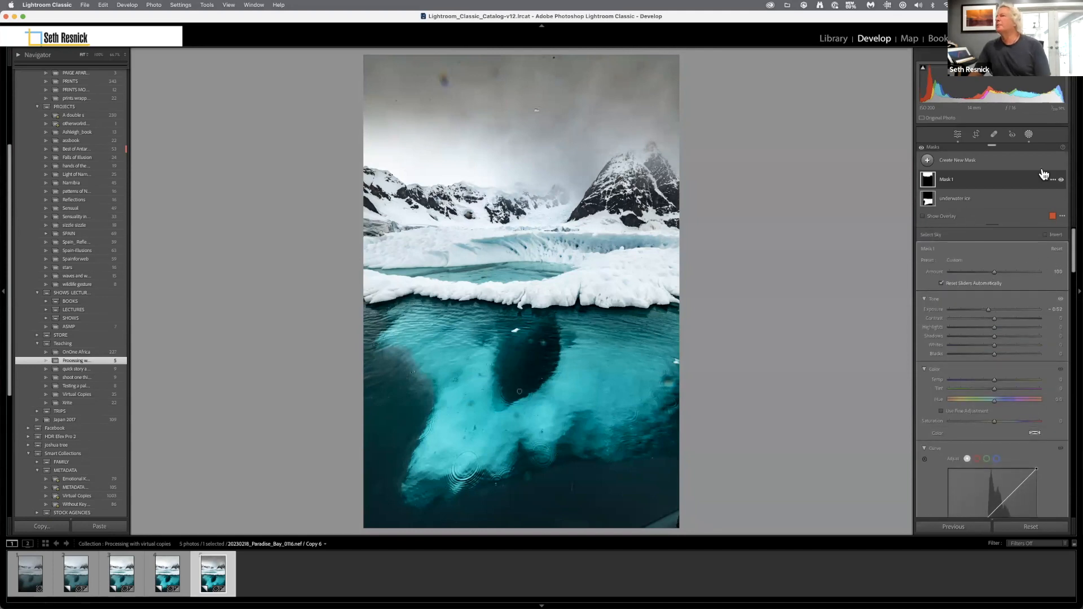
# Remove the dust spots in the upper sky and along the photo's top edge with the healing brush.
pyautogui.click(997, 137)
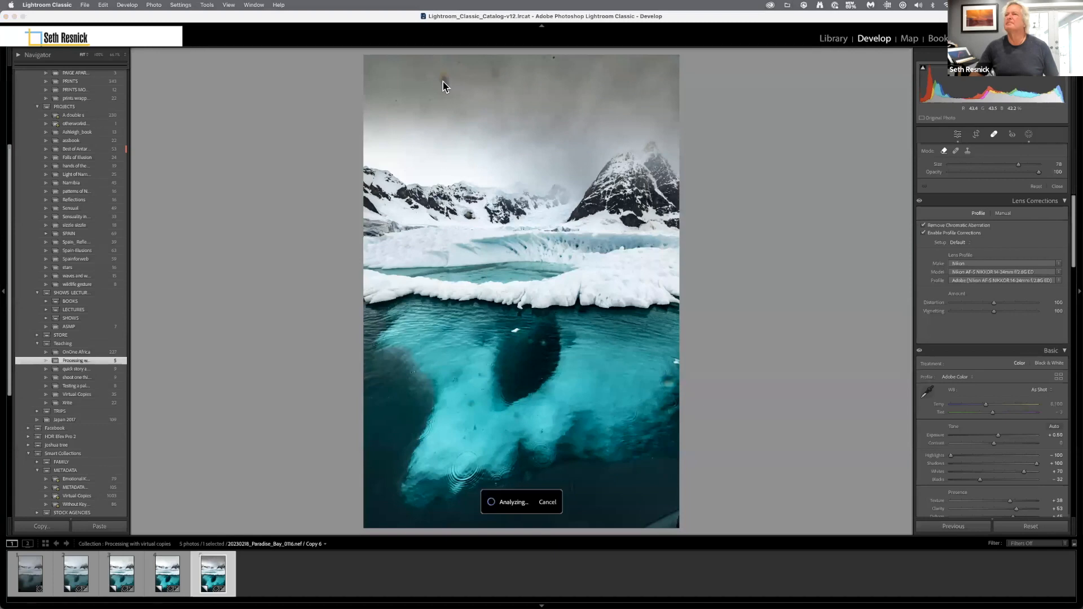
pyautogui.click(446, 84)
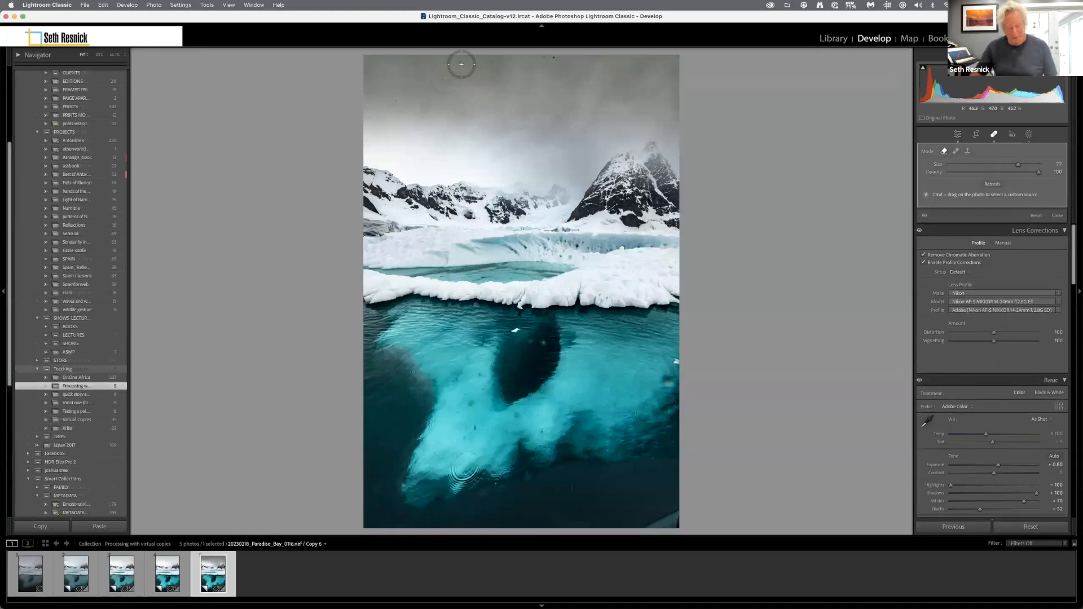
pyautogui.press('Delete')
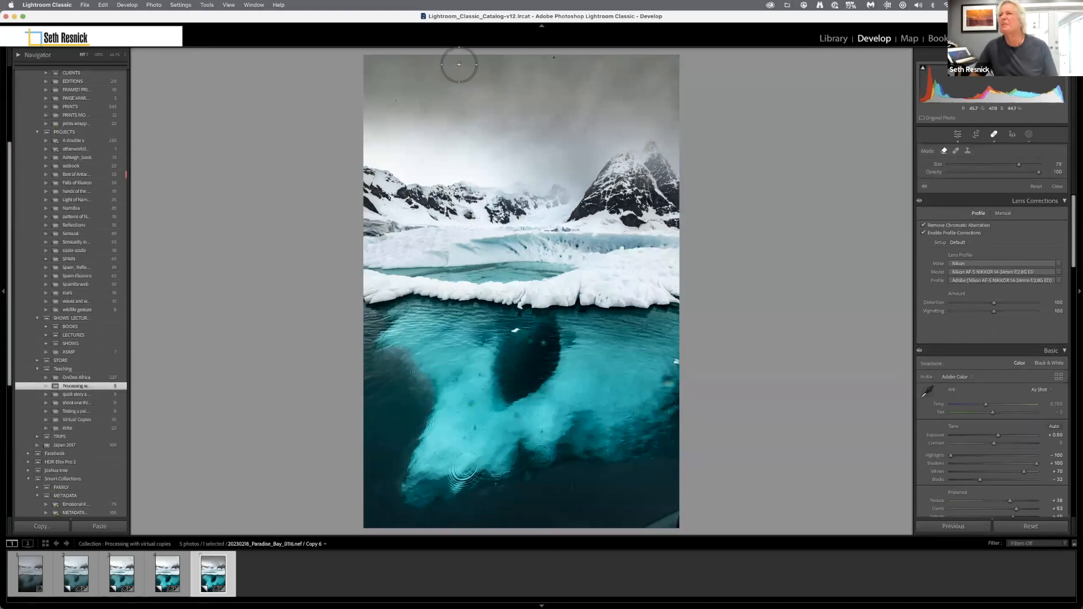
pyautogui.scroll(-6, 459, 64)
pyautogui.click(553, 57)
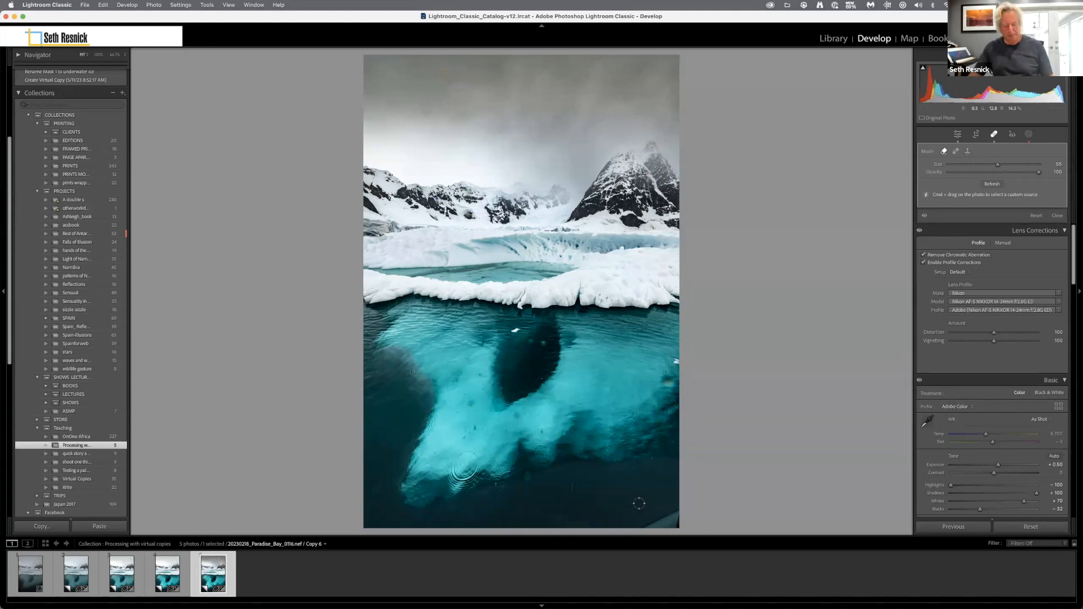
# Enlarge the healing brush and remove the pale distraction in the lower-right corner of the photo.
pyautogui.press(']')
pyautogui.press(']')
pyautogui.press(']')
pyautogui.press(']')
pyautogui.press(']')
pyautogui.press(']')
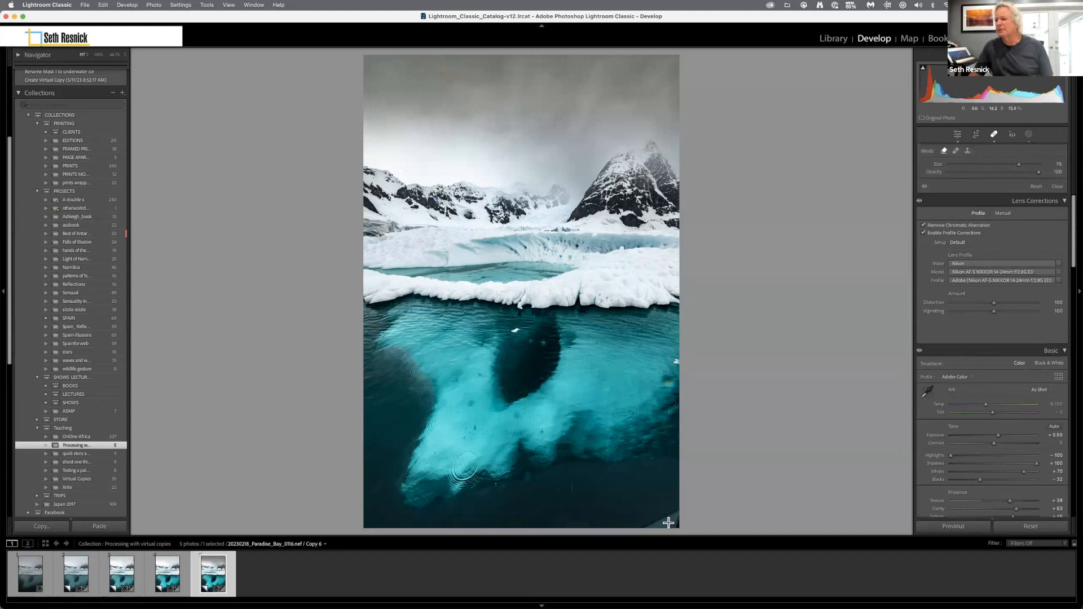
pyautogui.click(666, 509)
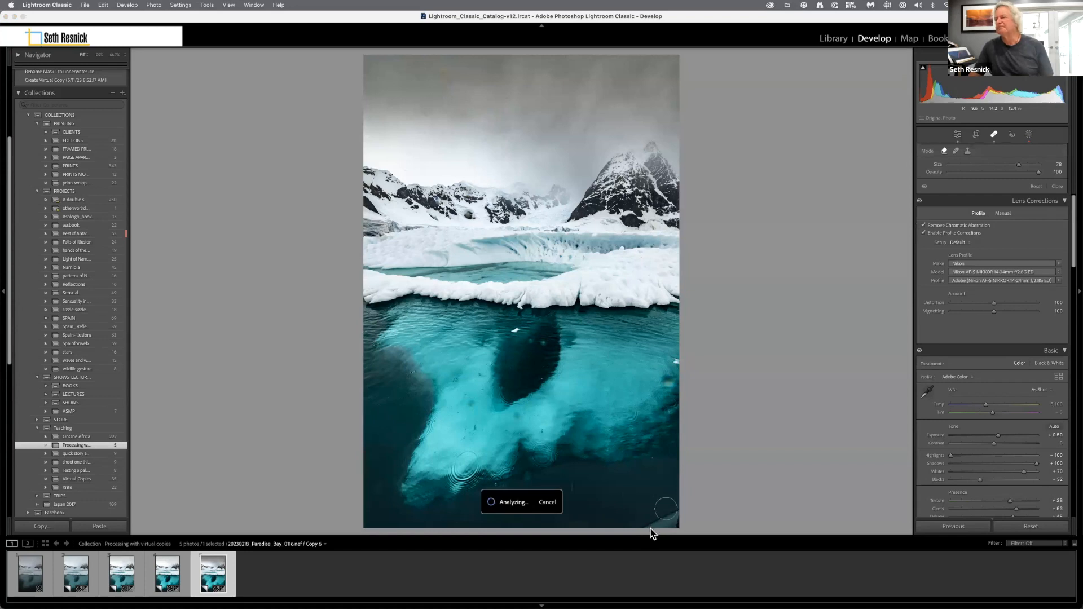
pyautogui.moveTo(651, 520); pyautogui.dragTo(653, 534)
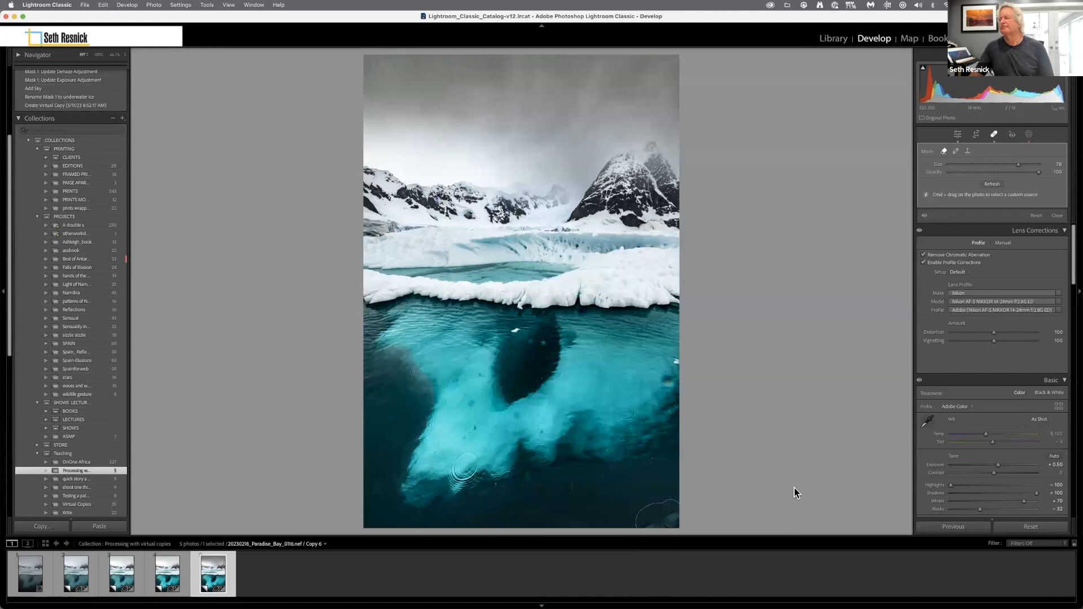
pyautogui.scroll(-1, 652, 508)
pyautogui.moveTo(666, 535)
pyautogui.mouseDown()
pyautogui.moveTo(661, 520)
pyautogui.moveTo(630, 528)
pyautogui.mouseUp()
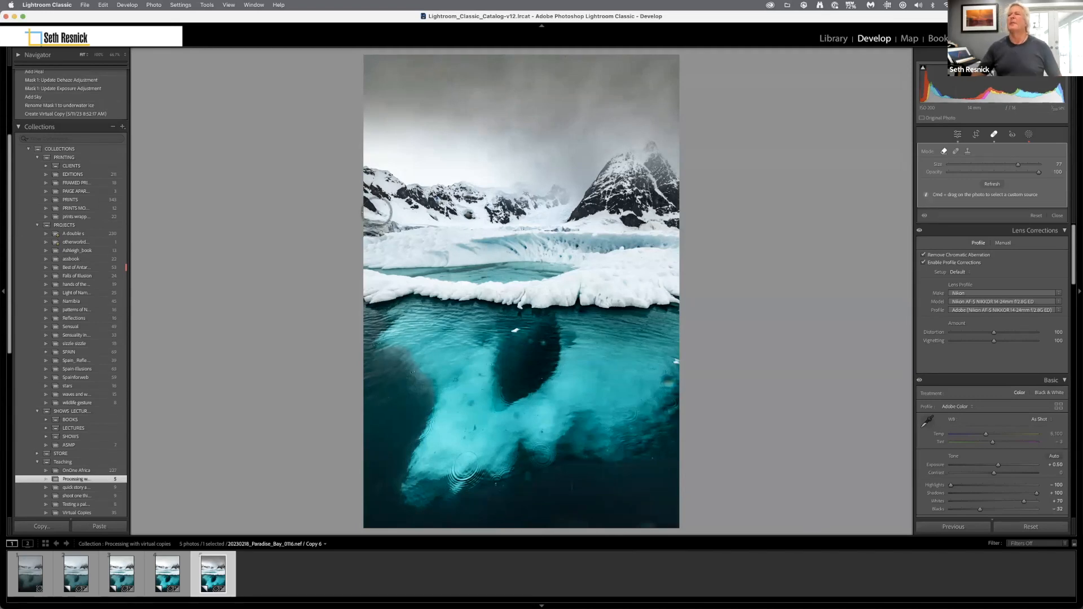
# Create a virtual copy of the version with the darkened, retouched sky.
pyautogui.click(154, 5)
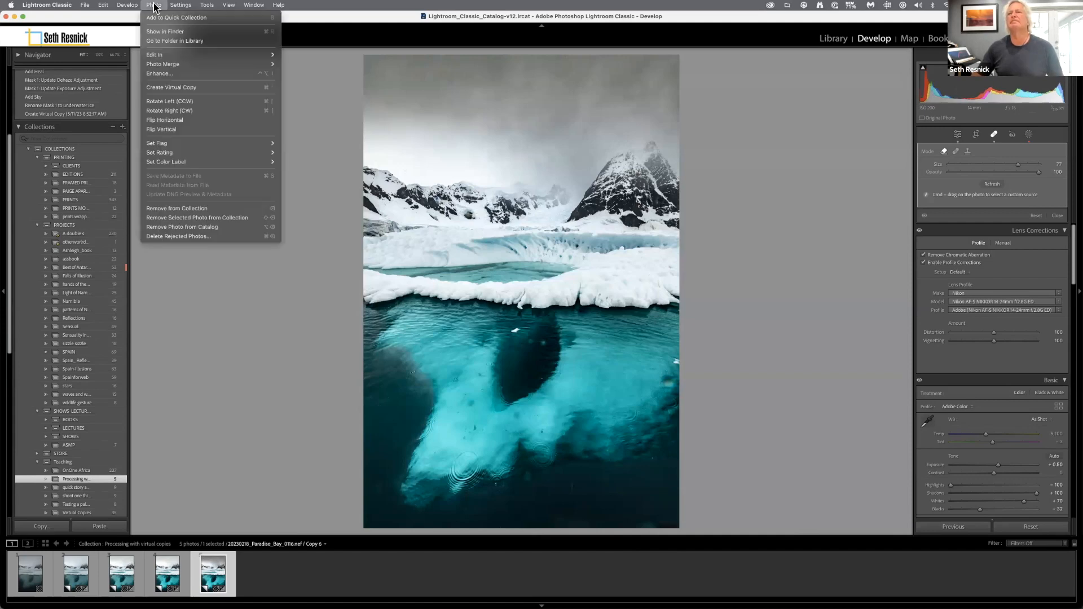
pyautogui.click(157, 89)
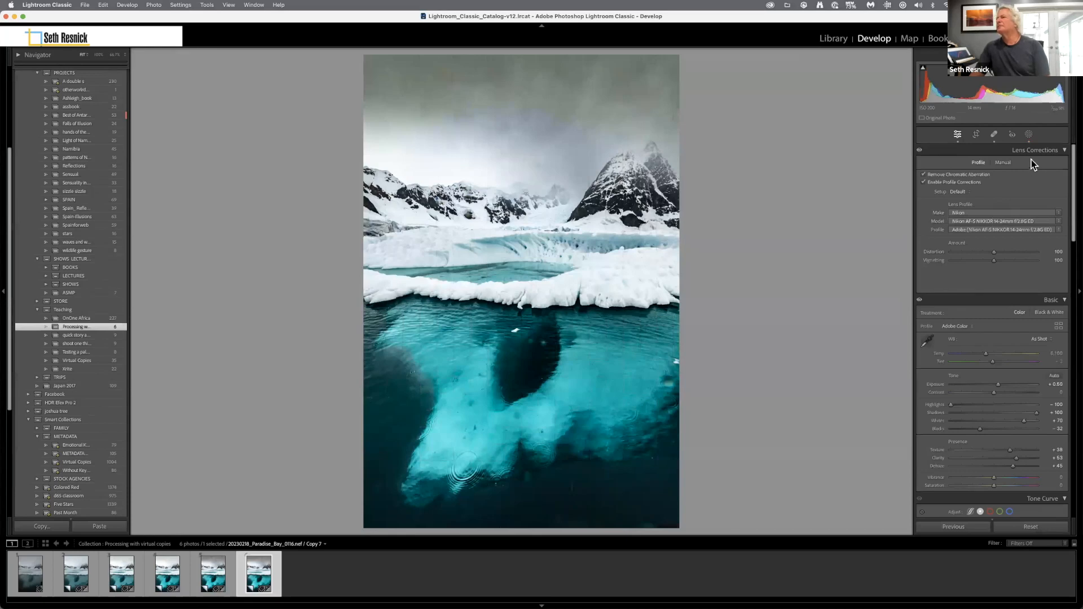
# Rename the sky selection mask as "sky".
pyautogui.click(1029, 136)
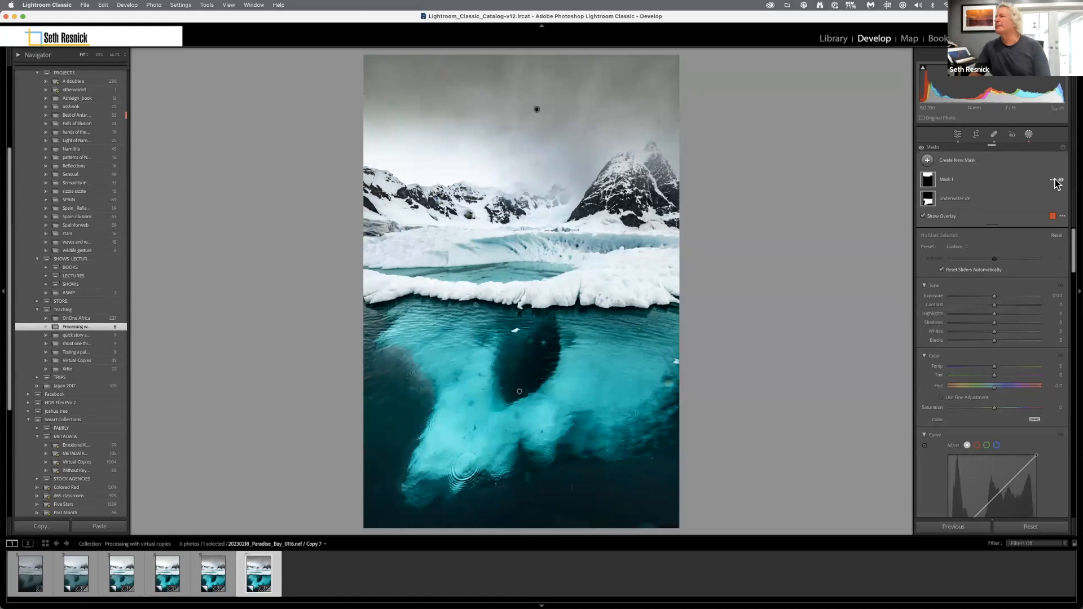
pyautogui.click(1053, 180)
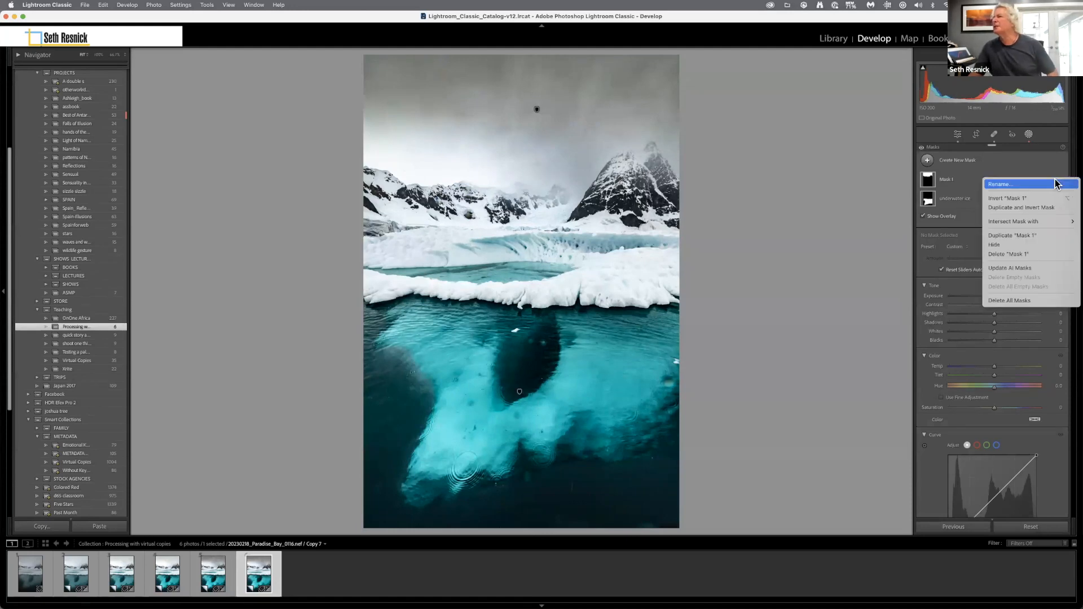
pyautogui.click(1055, 184)
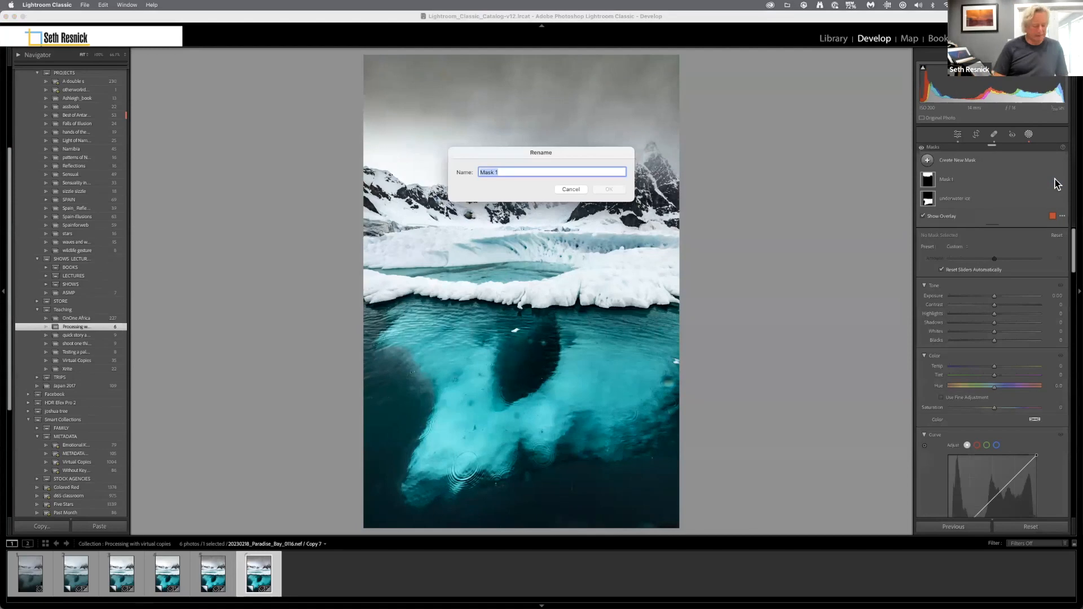
pyautogui.write('sky')
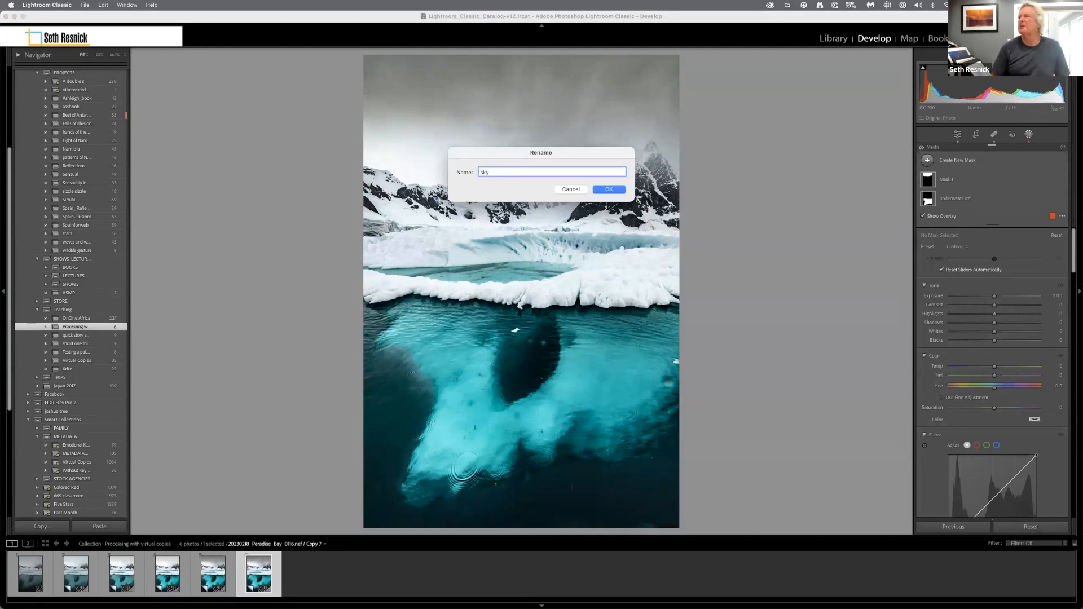
pyautogui.press('Return')
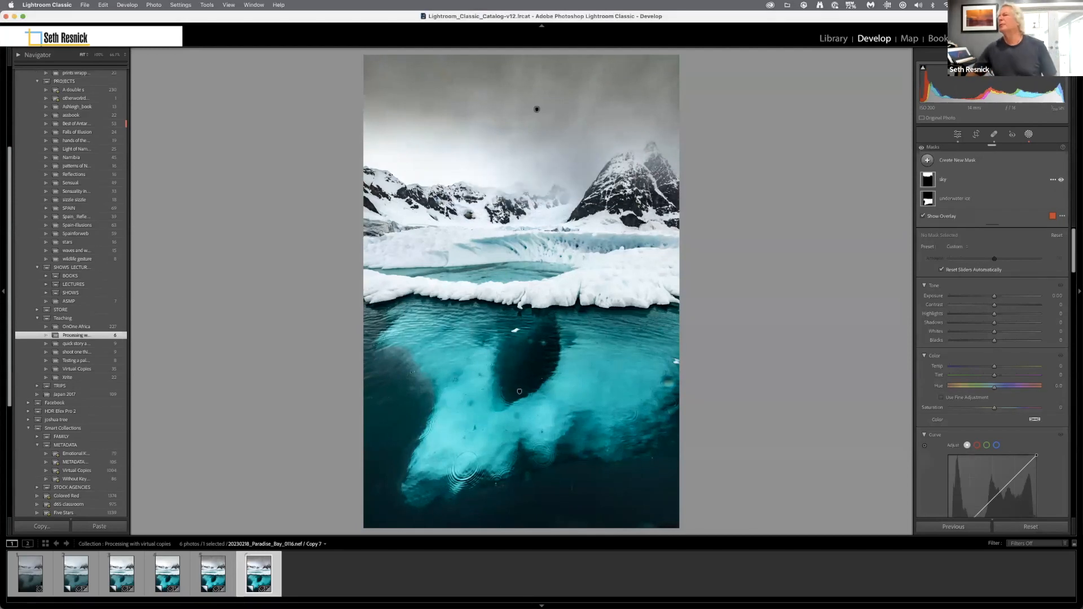
# Add an Objects mask by brushing over the small meltwater pool in the middle of the iceberg with a reduced brush.
pyautogui.click(954, 163)
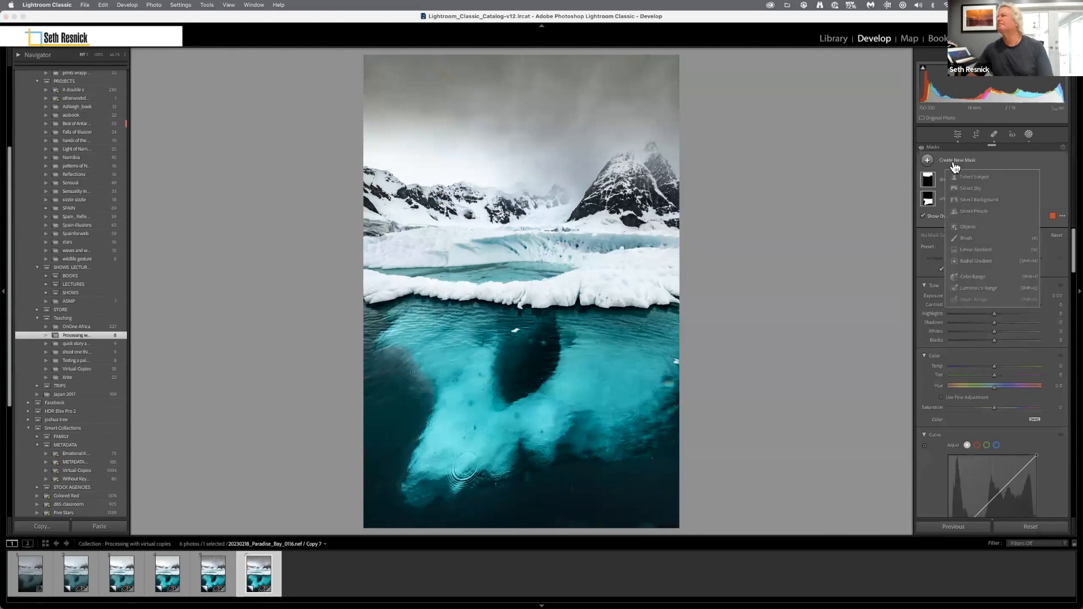
pyautogui.click(968, 228)
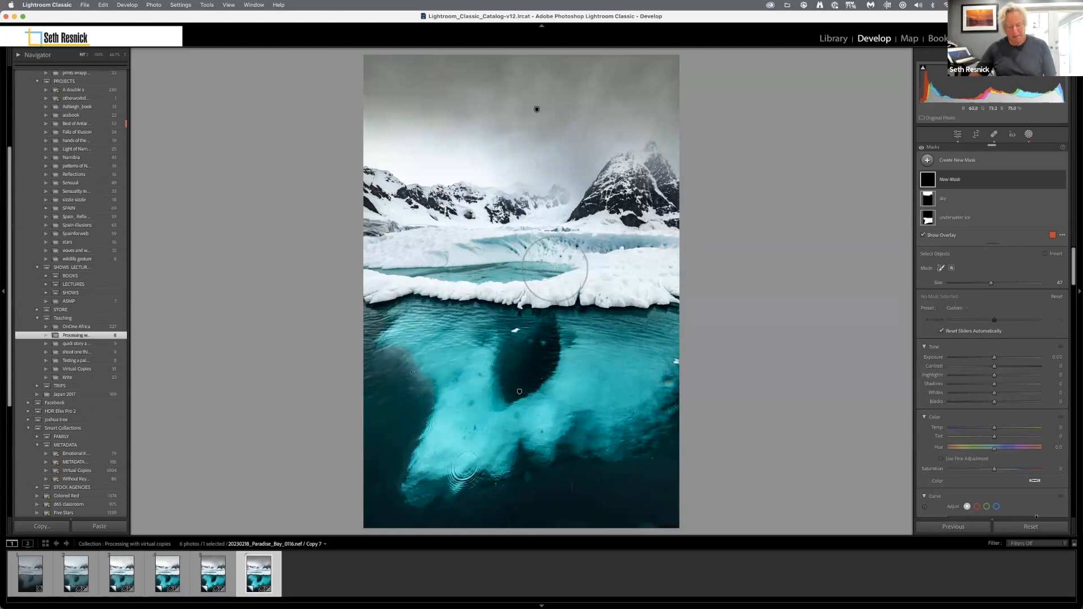
pyautogui.press('[')
pyautogui.press('[')
pyautogui.press('[')
pyautogui.press('[')
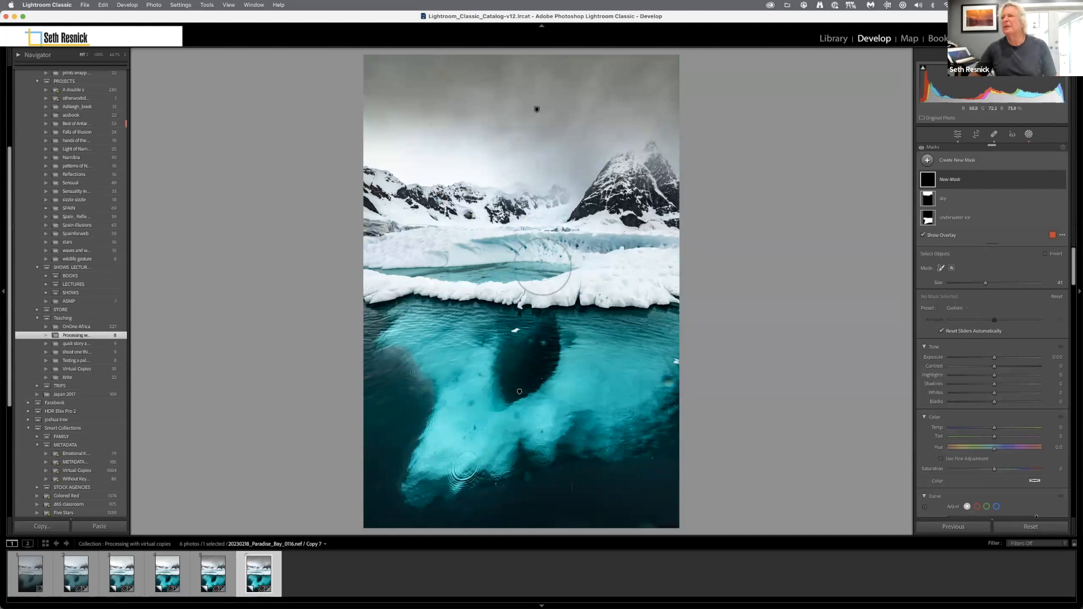
pyautogui.press('[')
pyautogui.press('[')
pyautogui.press('[')
pyautogui.press('[')
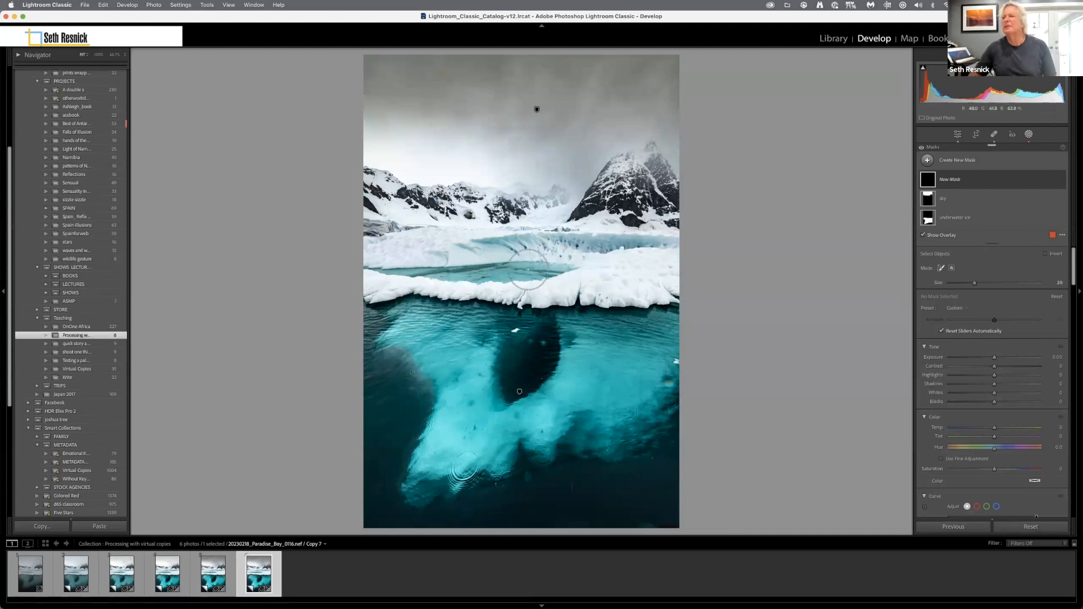
pyautogui.press('[')
pyautogui.scroll(-3, 548, 270)
pyautogui.moveTo(553, 270); pyautogui.dragTo(364, 271)
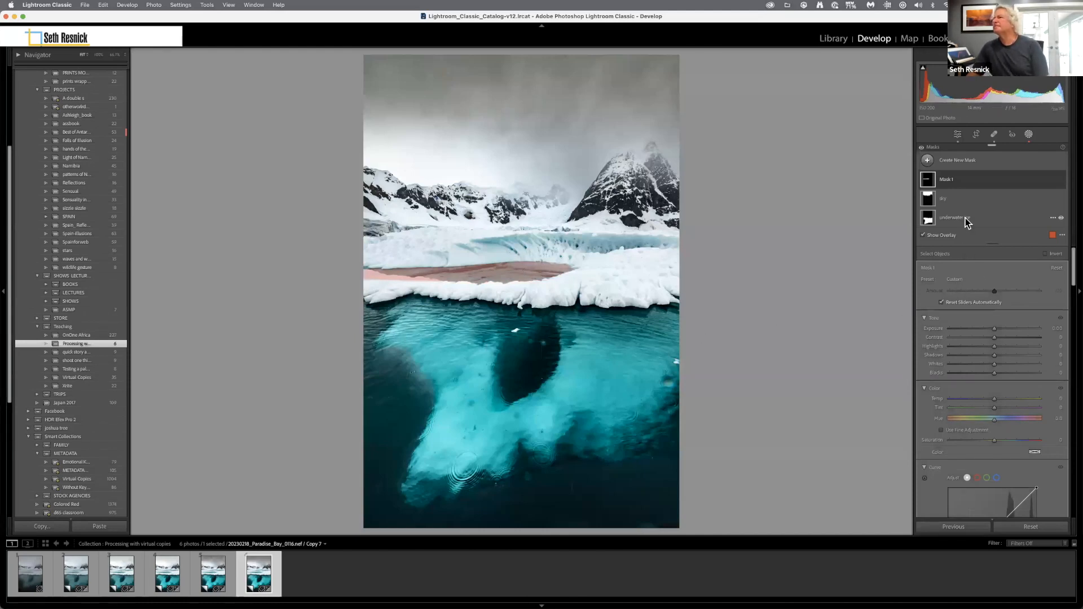
# Subtract the photo's left-edge end of the meltwater pool mask using a size 5.0 brush.
pyautogui.click(973, 176)
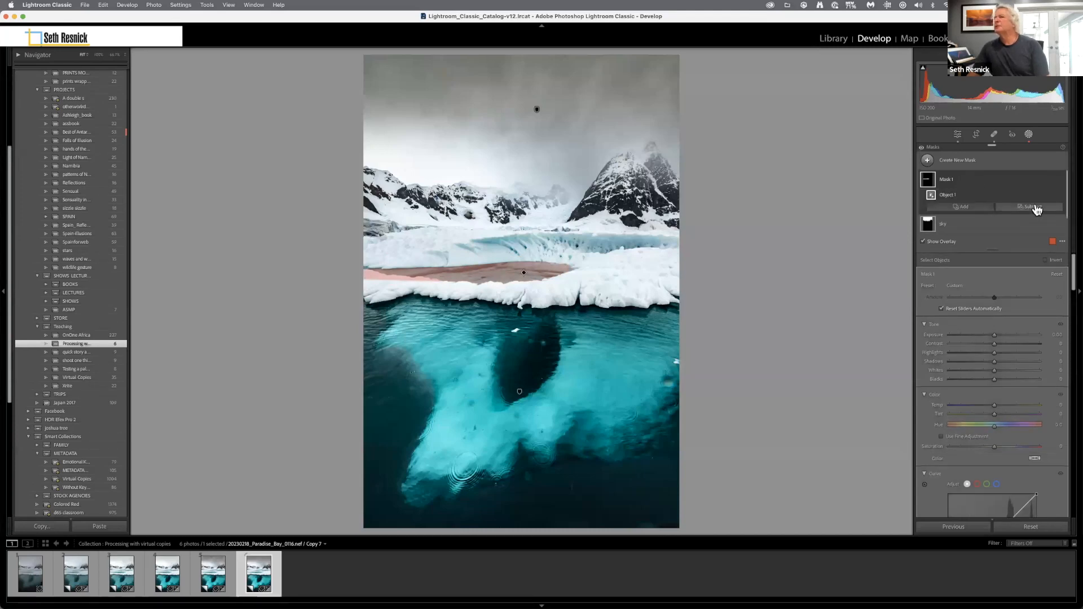
pyautogui.click(1034, 208)
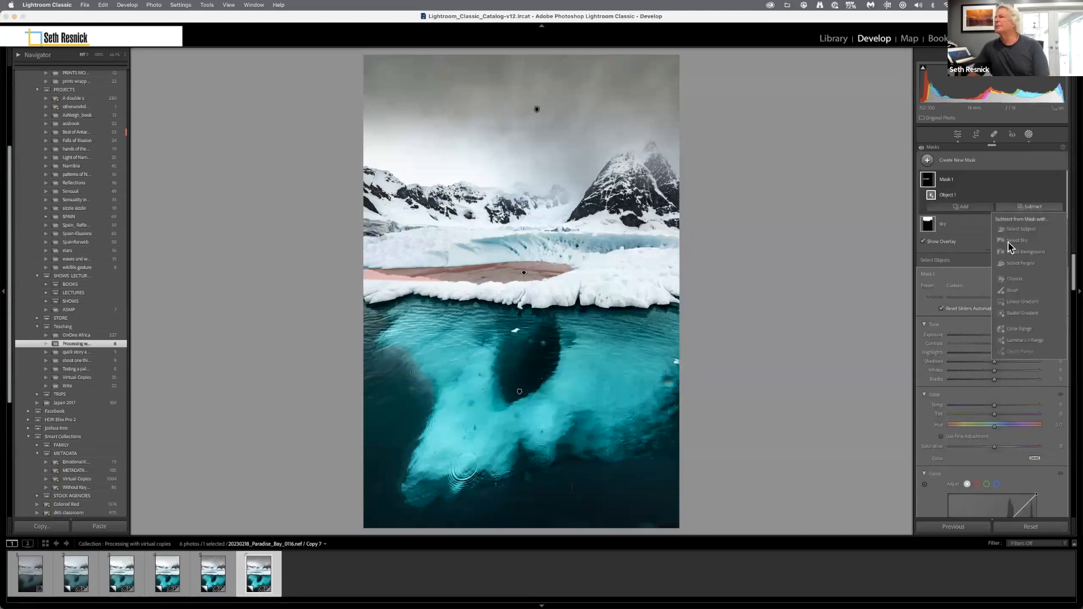
pyautogui.click(1011, 290)
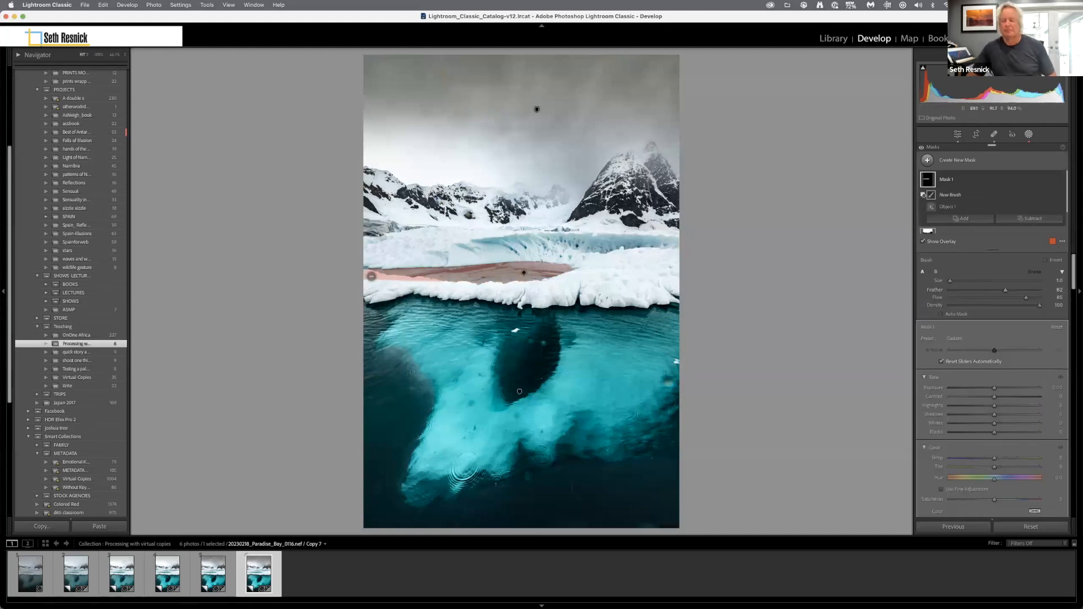
pyautogui.press(']')
pyautogui.press(']')
pyautogui.press(']')
pyautogui.press(']')
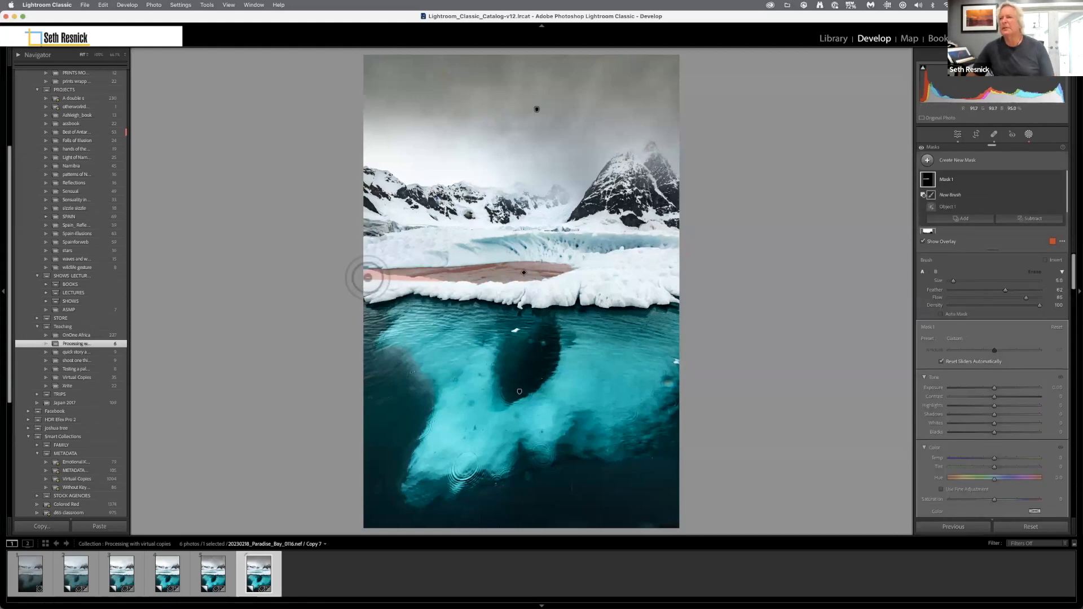
pyautogui.moveTo(368, 276)
pyautogui.mouseDown()
pyautogui.moveTo(438, 284)
pyautogui.moveTo(363, 273)
pyautogui.mouseUp()
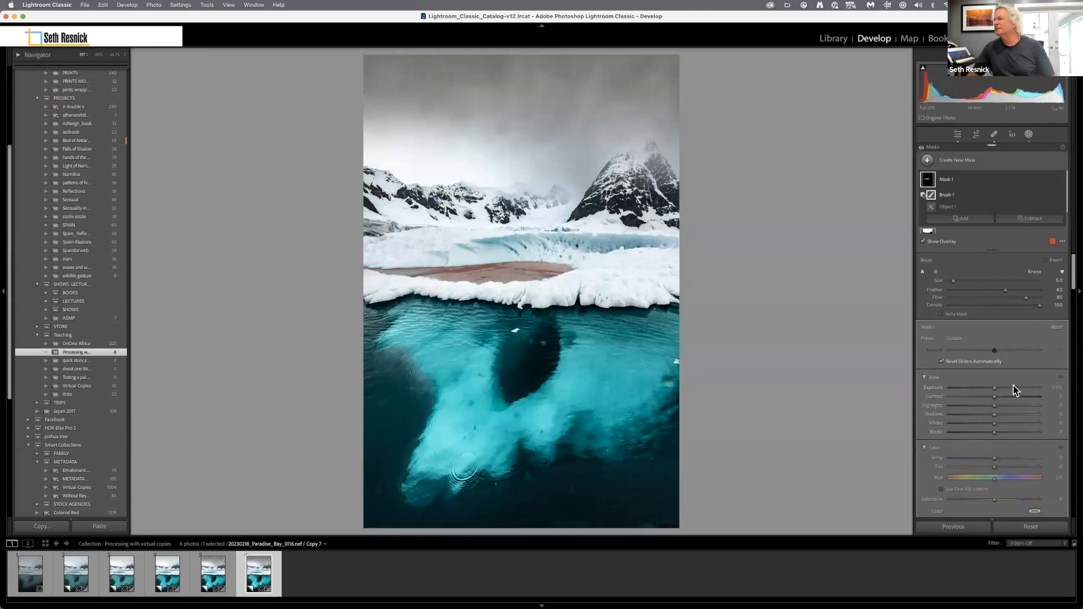
# Cool the meltwater pool mask by lowering its temperature to about -26 and slightly reduce its exposure.
pyautogui.moveTo(994, 458); pyautogui.dragTo(986, 455)
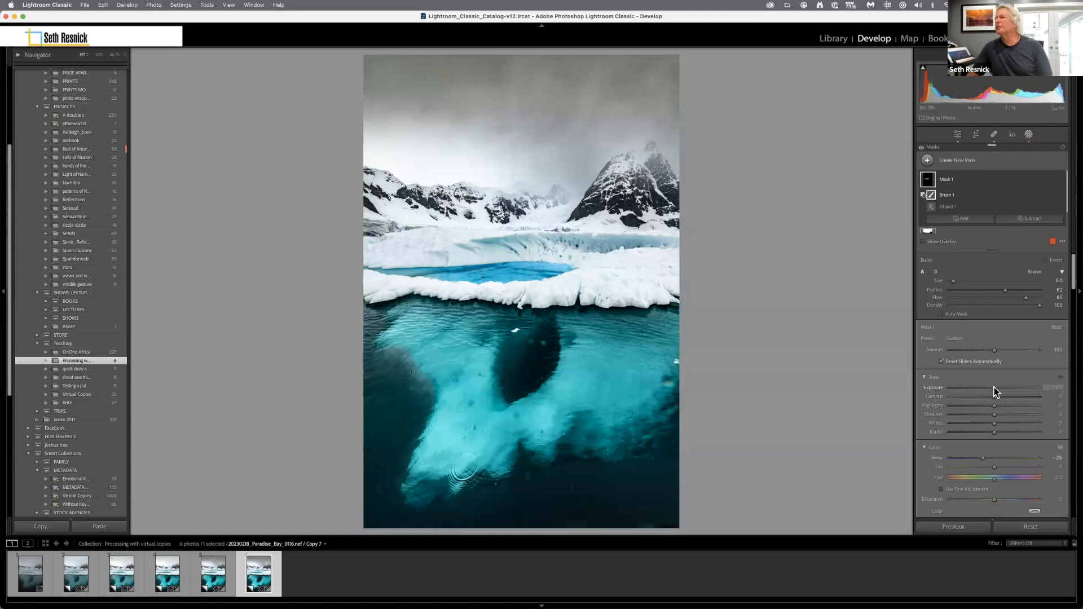
pyautogui.moveTo(993, 388); pyautogui.dragTo(991, 387)
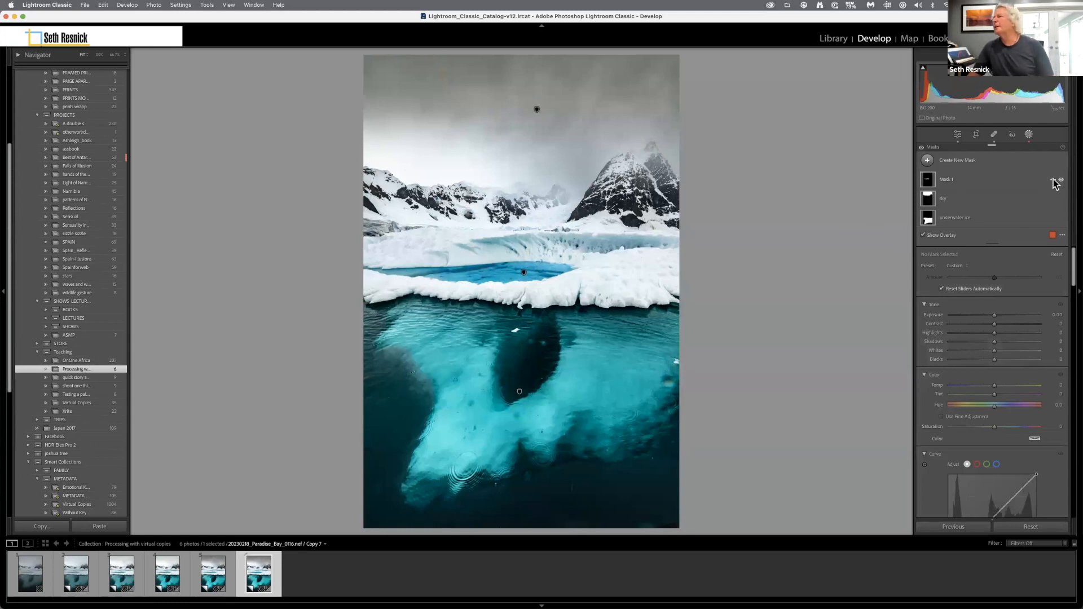
# Rename the meltwater pool mask as "interior water" and create a virtual copy of this version.
pyautogui.rightClick(1053, 184)
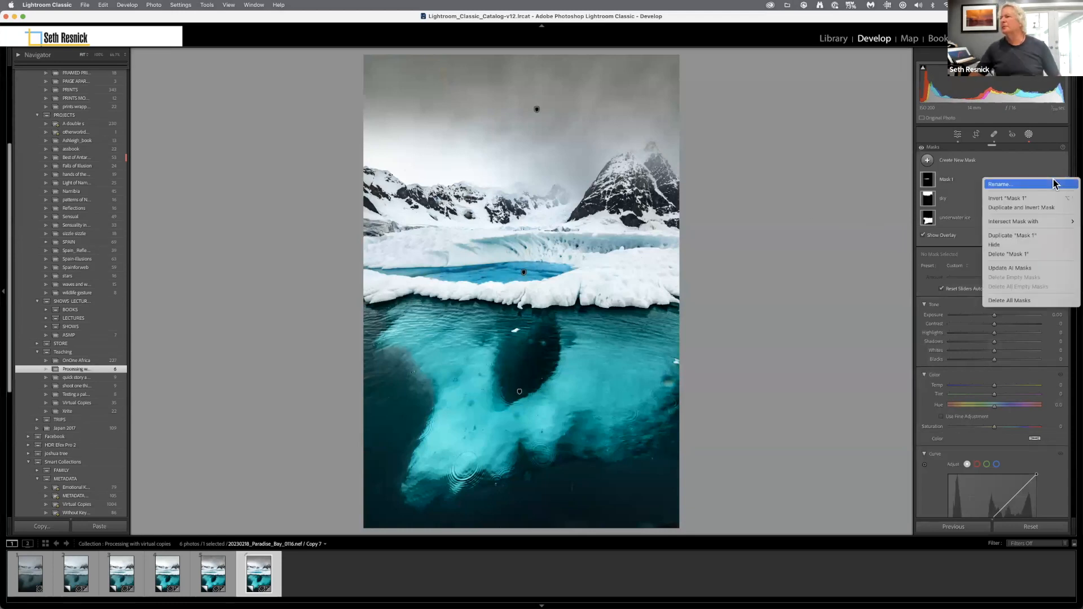
pyautogui.click(1055, 184)
pyautogui.write('interior water')
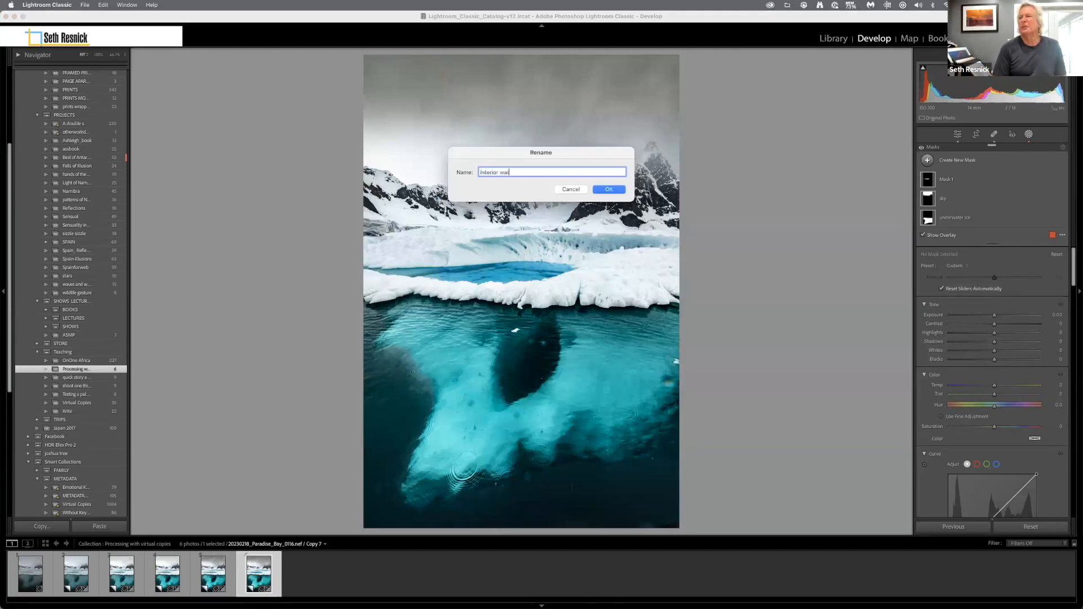
pyautogui.click(602, 190)
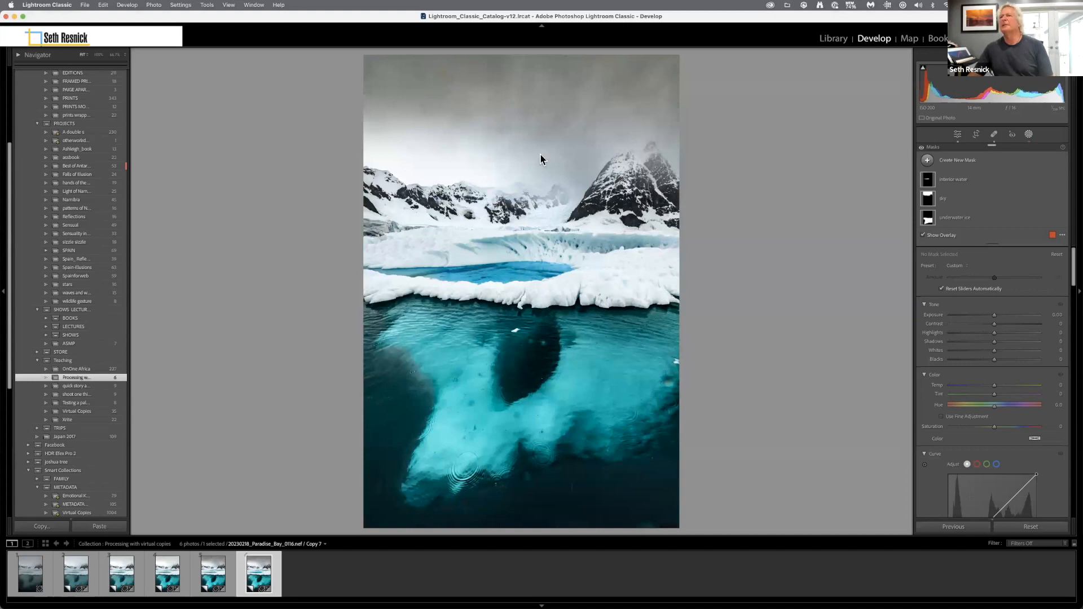
pyautogui.click(154, 5)
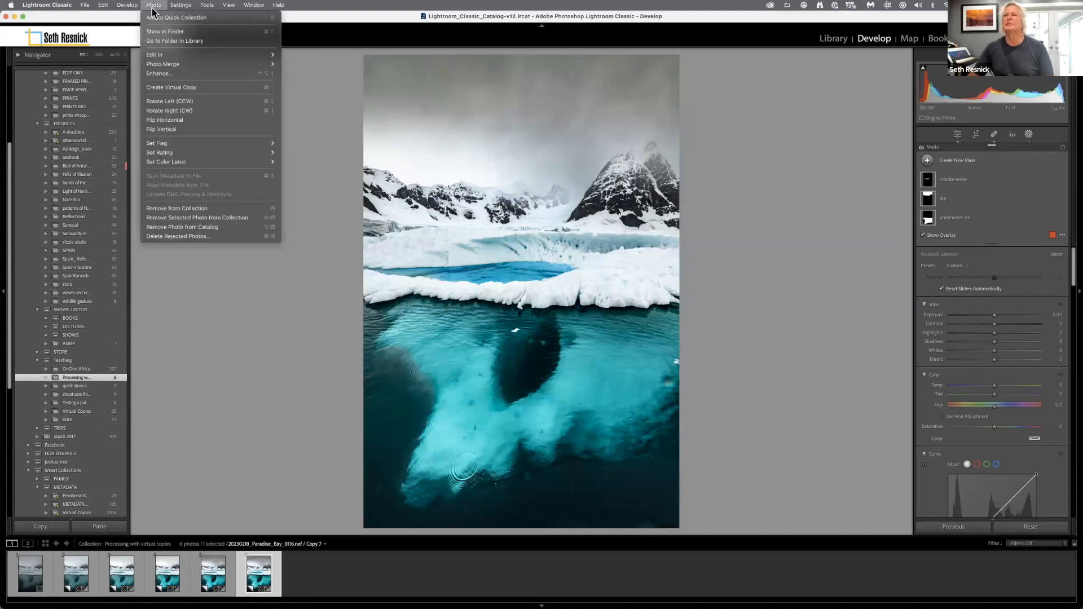
pyautogui.click(169, 87)
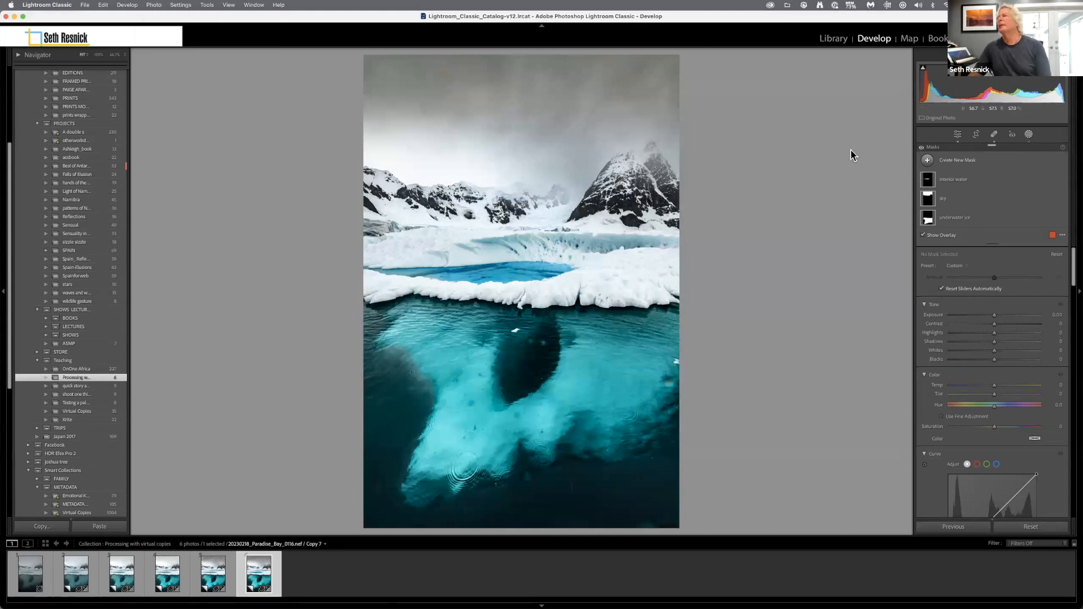
# Darken the upper sky with a linear gradient mask running down from the photo's top edge, with exposure at -0.24.
pyautogui.click(1029, 135)
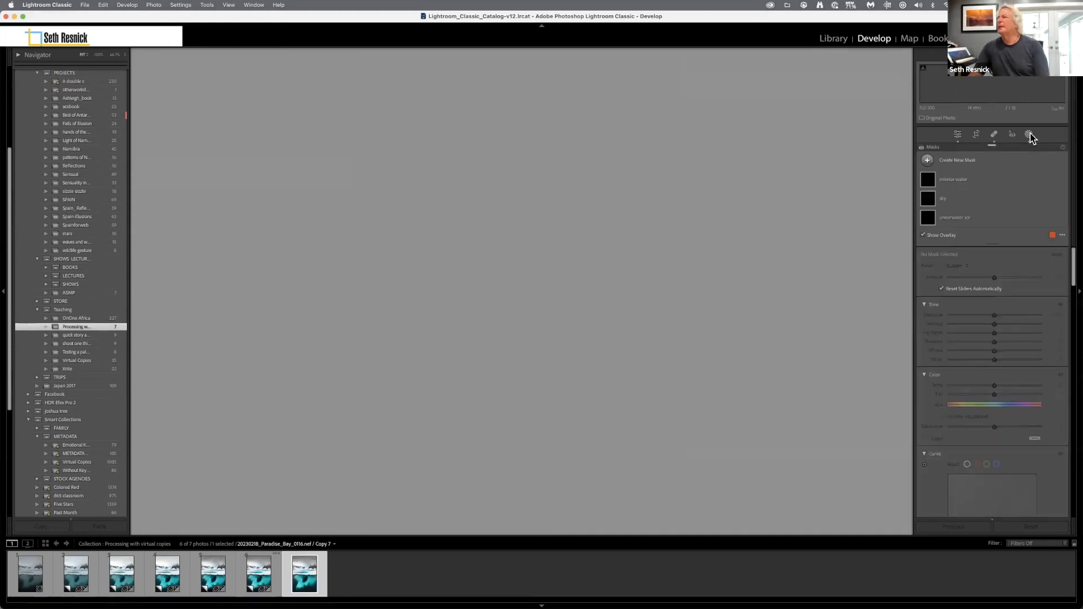
pyautogui.click(954, 160)
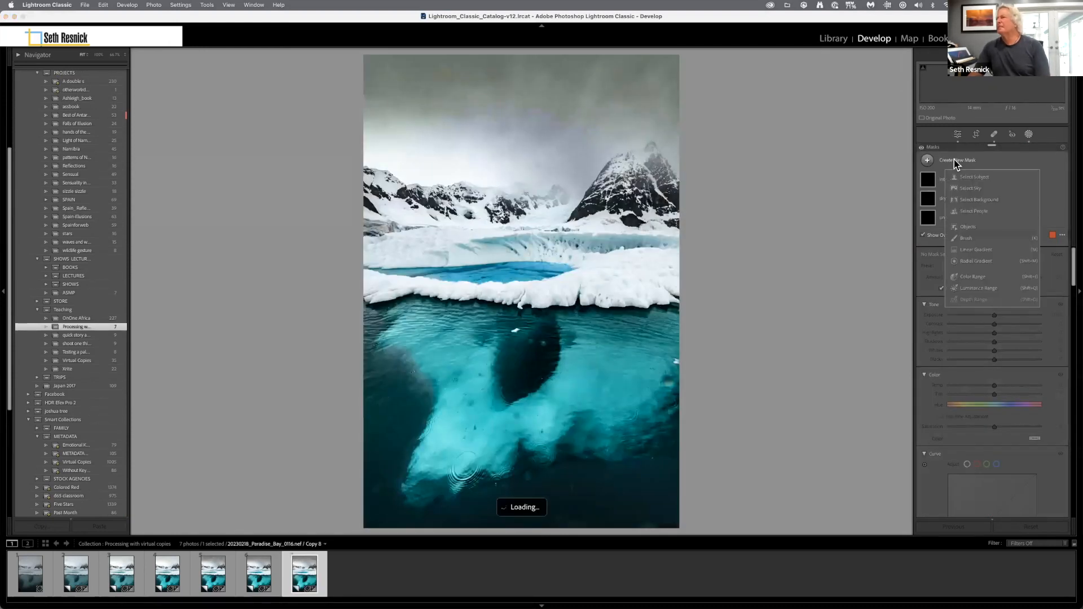
pyautogui.click(973, 249)
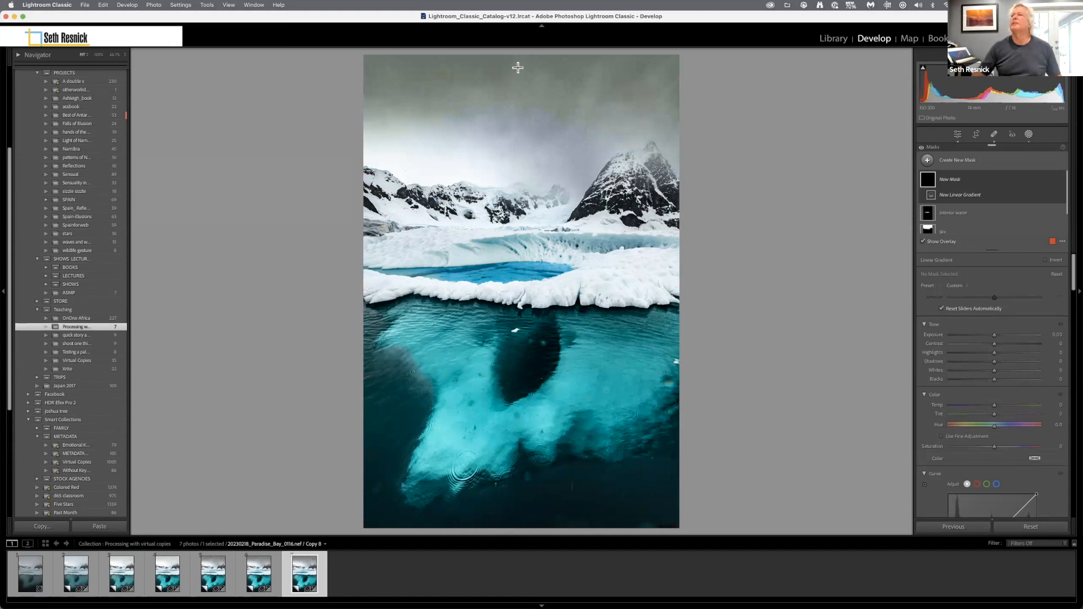
pyautogui.moveTo(517, 56); pyautogui.dragTo(517, 149)
pyautogui.moveTo(993, 334)
pyautogui.mouseDown()
pyautogui.moveTo(980, 336)
pyautogui.moveTo(991, 336)
pyautogui.mouseUp()
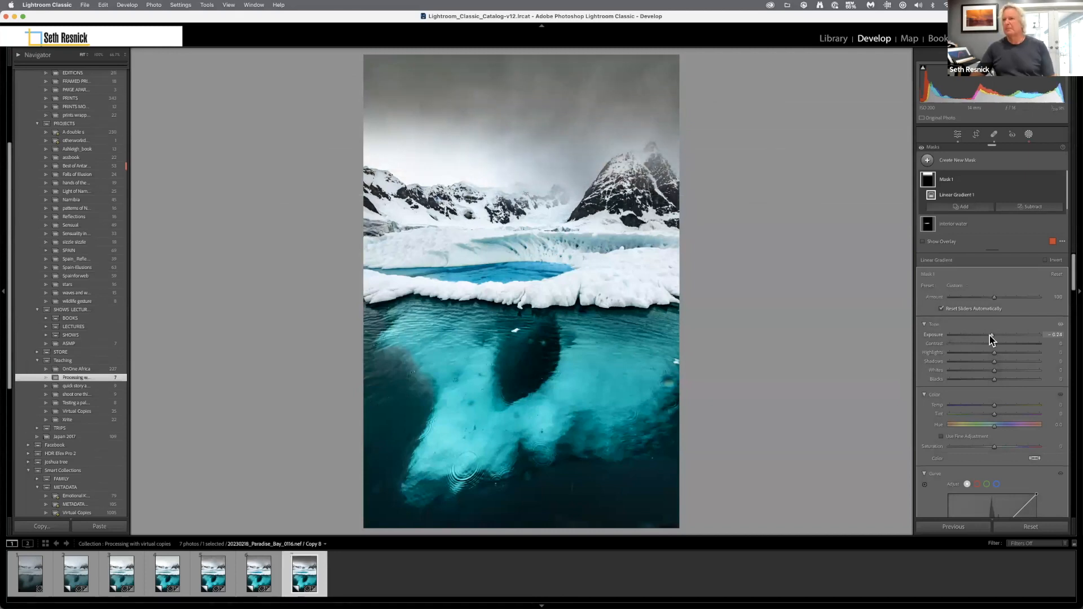
pyautogui.click(576, 458)
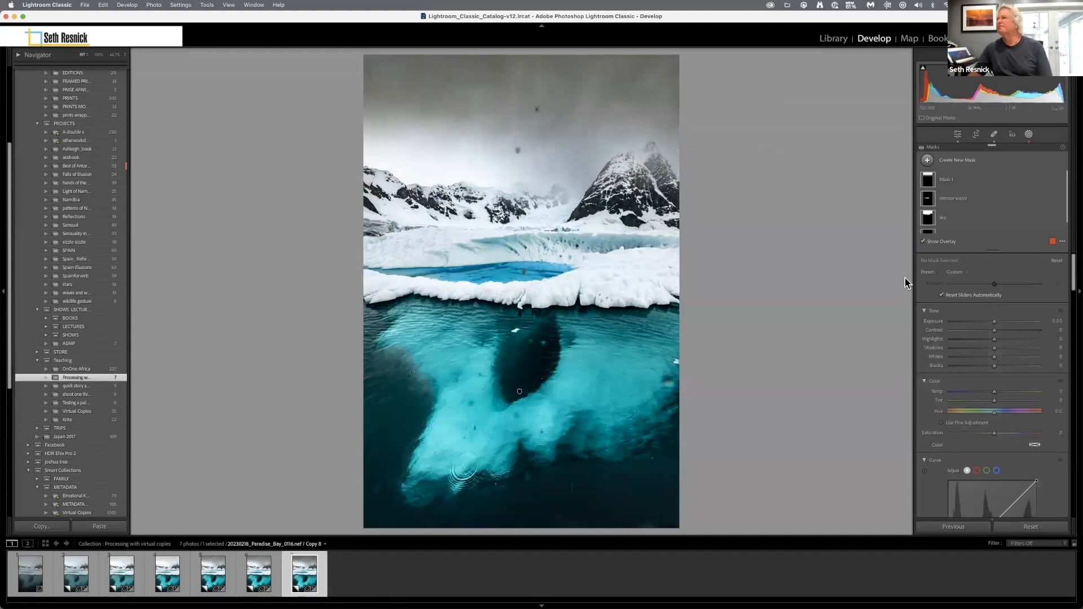
# Darken the photo's lower-right corner with a diagonal linear gradient mask, setting its exposure to -1.20.
pyautogui.click(959, 160)
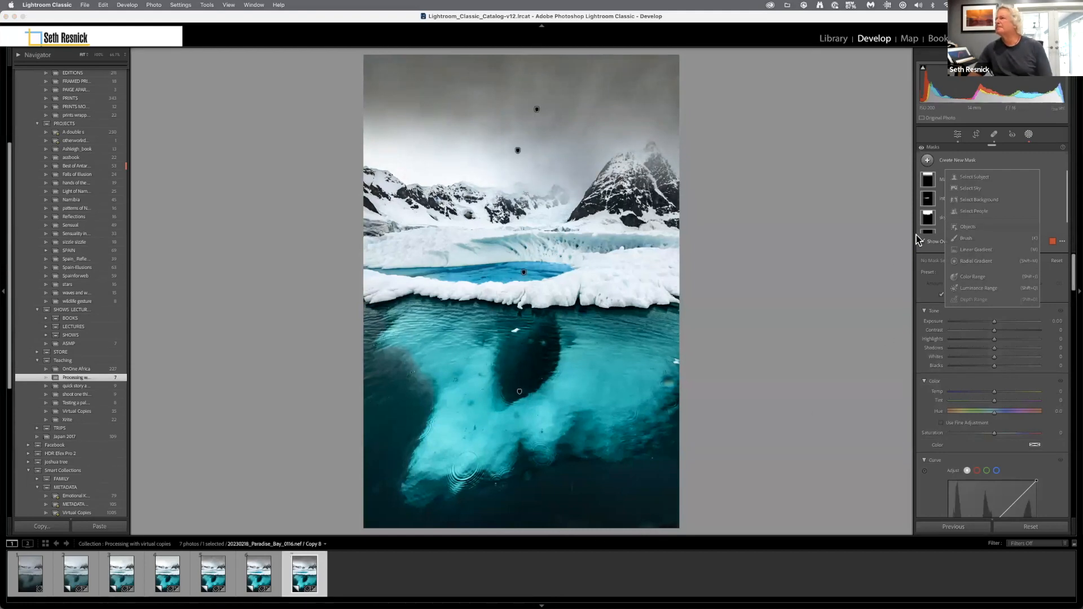
pyautogui.click(969, 252)
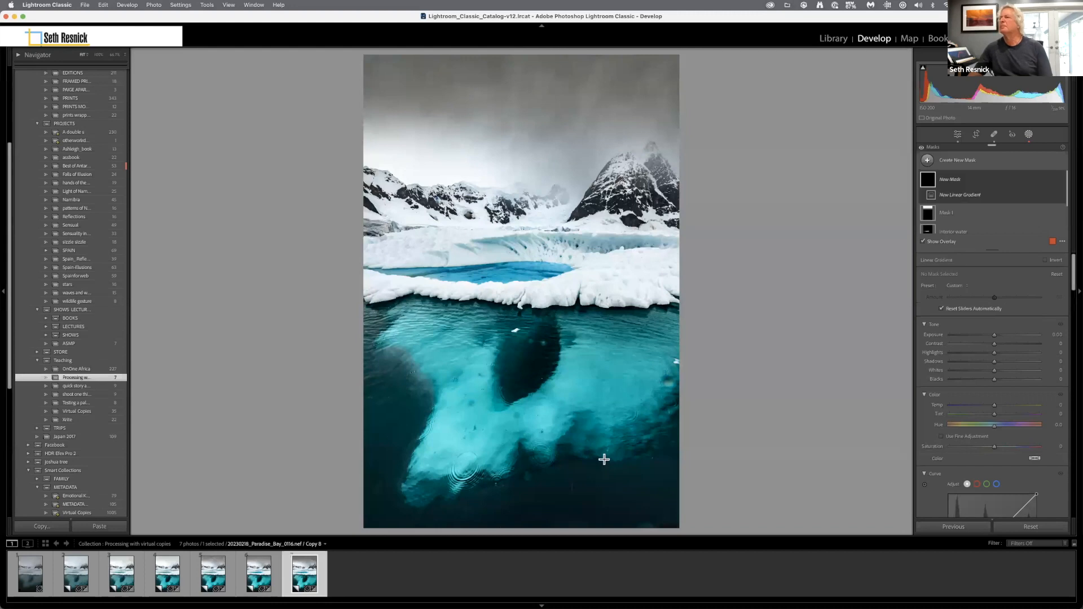
pyautogui.moveTo(665, 523); pyautogui.dragTo(628, 431)
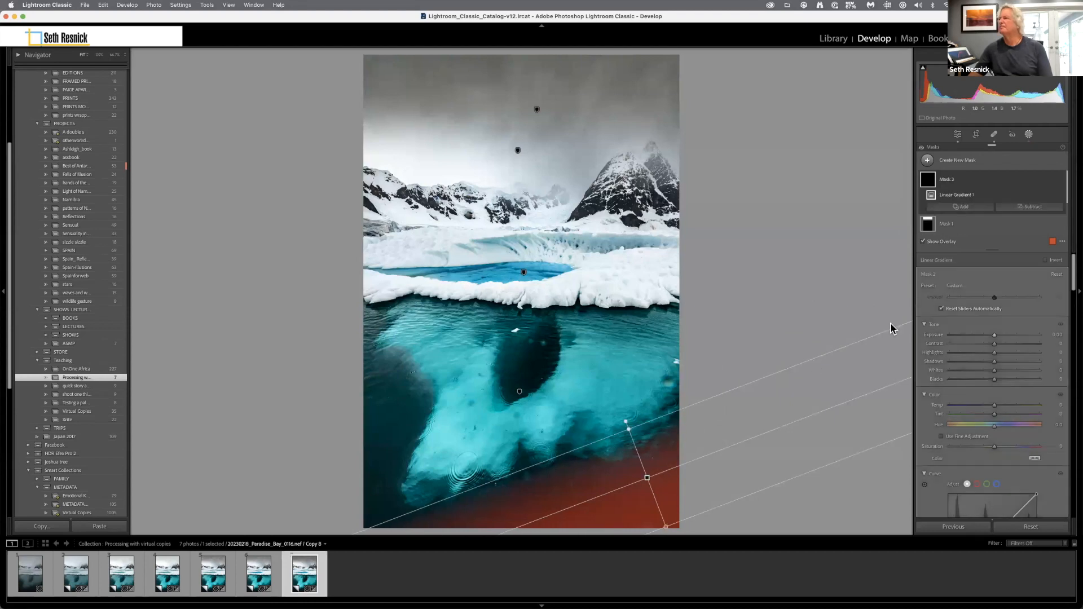
pyautogui.moveTo(991, 334); pyautogui.dragTo(980, 334)
pyautogui.press('o')
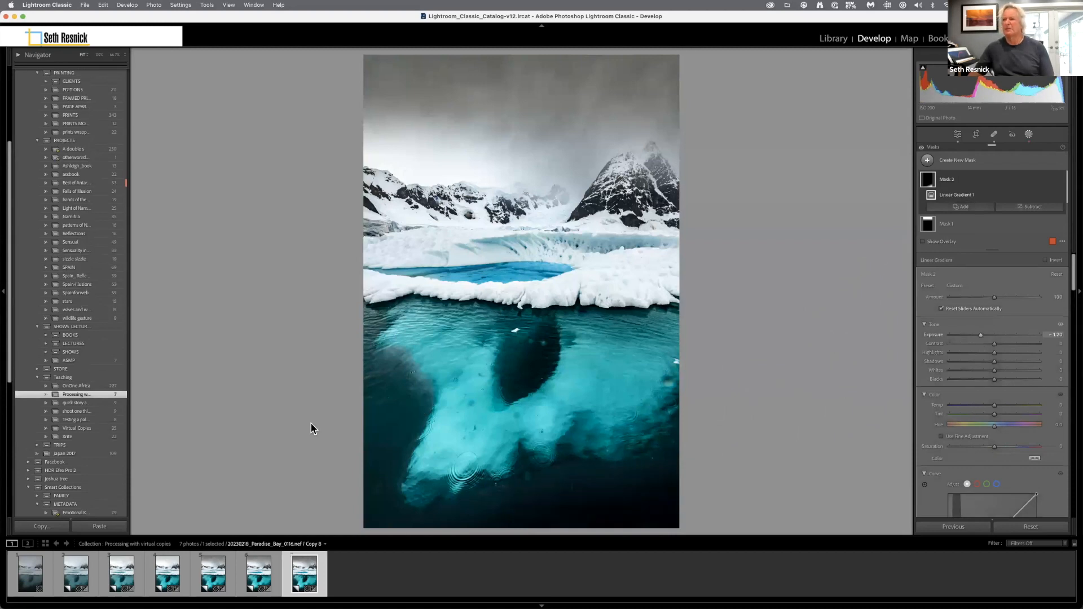
pyautogui.click(329, 426)
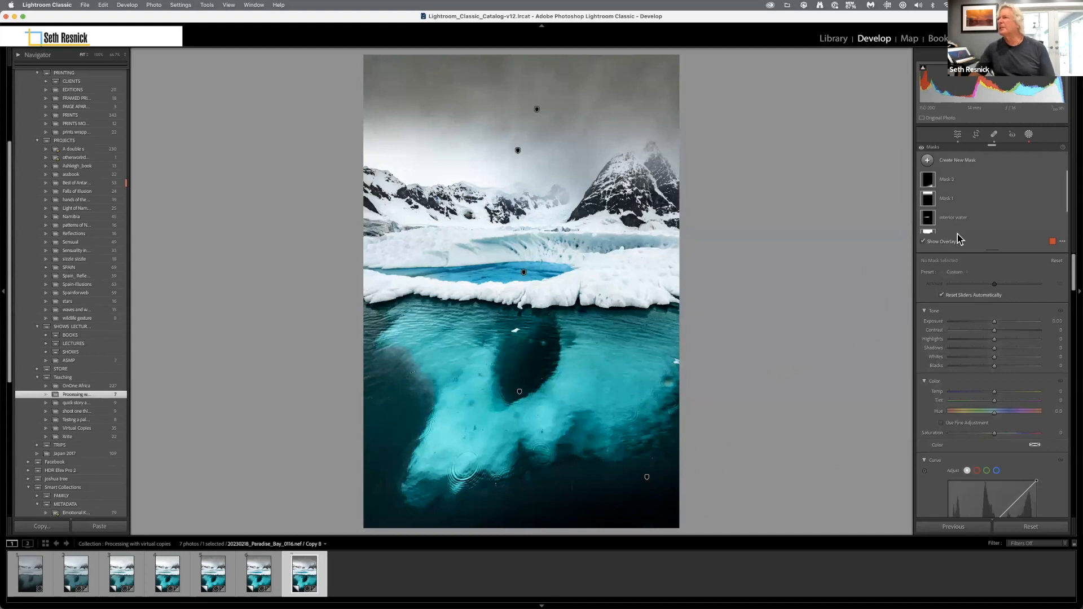
# Darken the photo's left edge with a narrow, slightly tilted linear gradient mask at about -0.55 exposure.
pyautogui.click(970, 161)
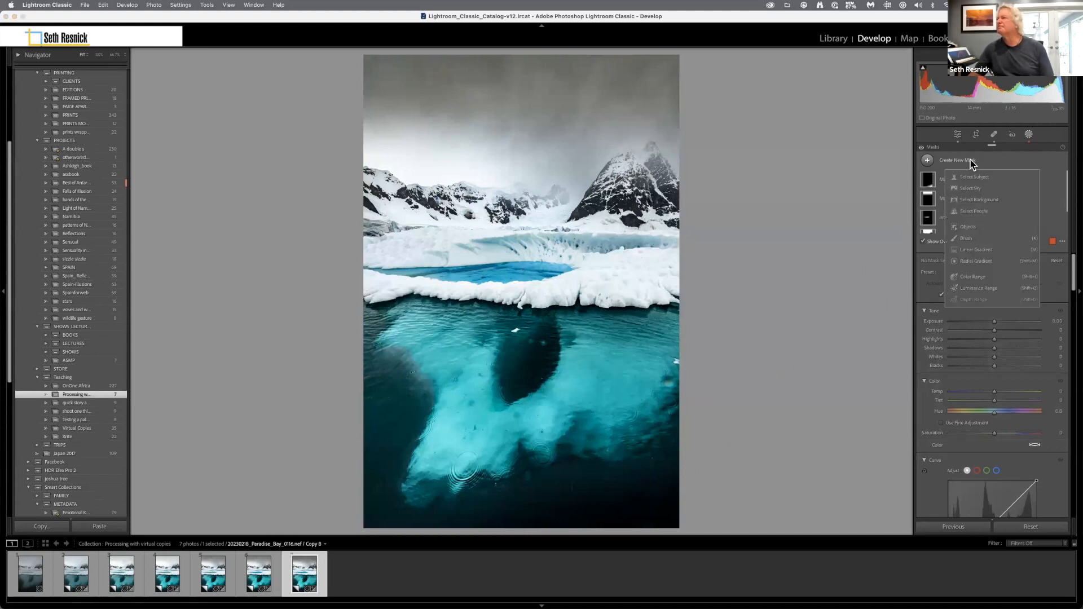
pyautogui.click(977, 250)
pyautogui.moveTo(375, 410); pyautogui.dragTo(416, 404)
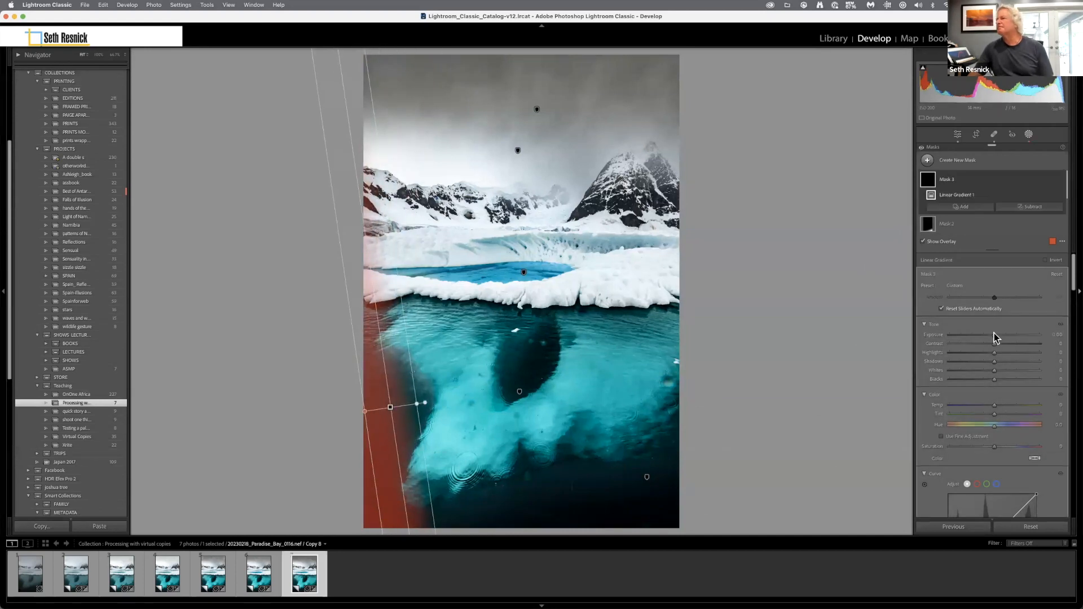
pyautogui.moveTo(995, 334); pyautogui.dragTo(987, 334)
pyautogui.press('o')
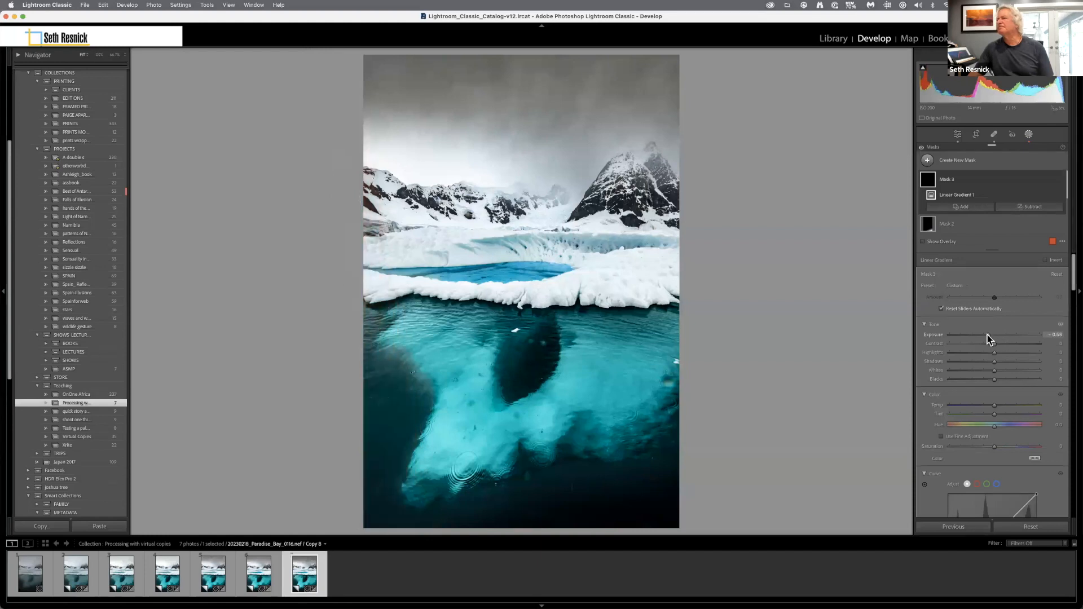
pyautogui.click(1001, 238)
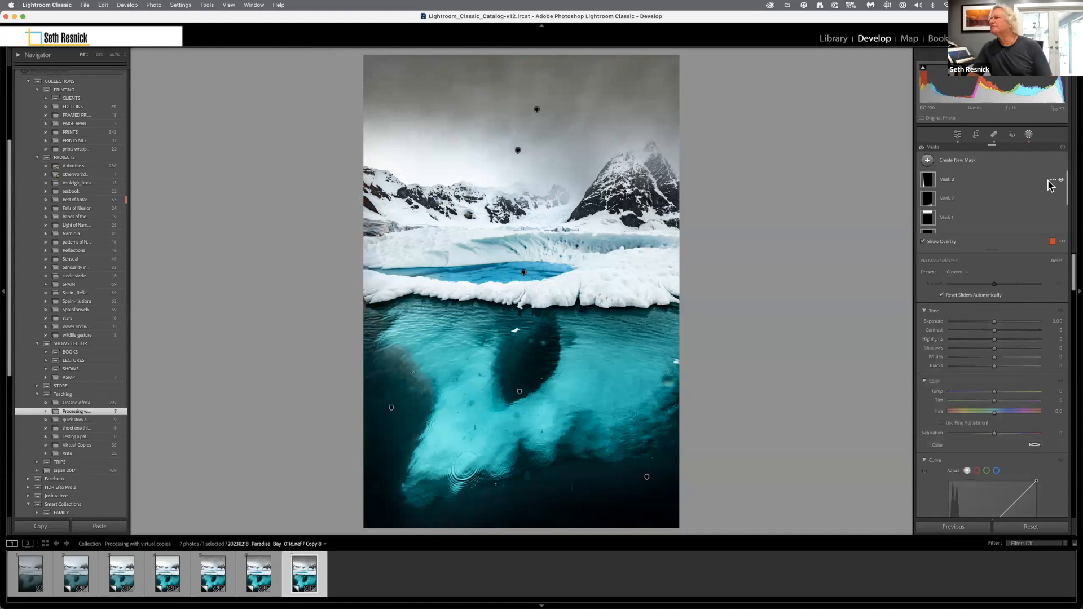
# Rename the left-edge linear gradient mask as "gradient".
pyautogui.click(1053, 180)
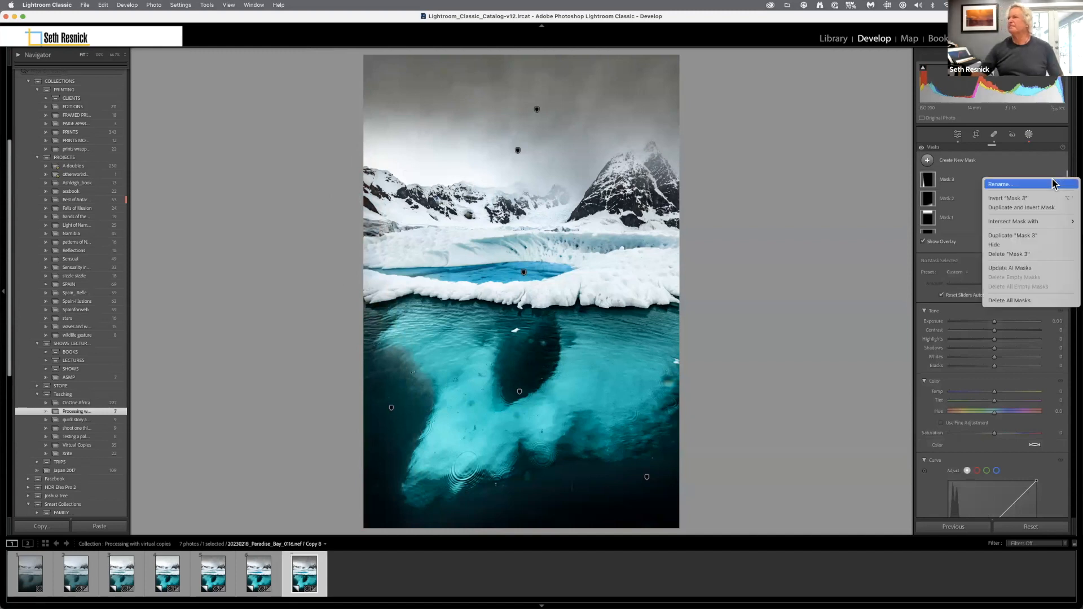
pyautogui.click(1053, 183)
pyautogui.write('gradient')
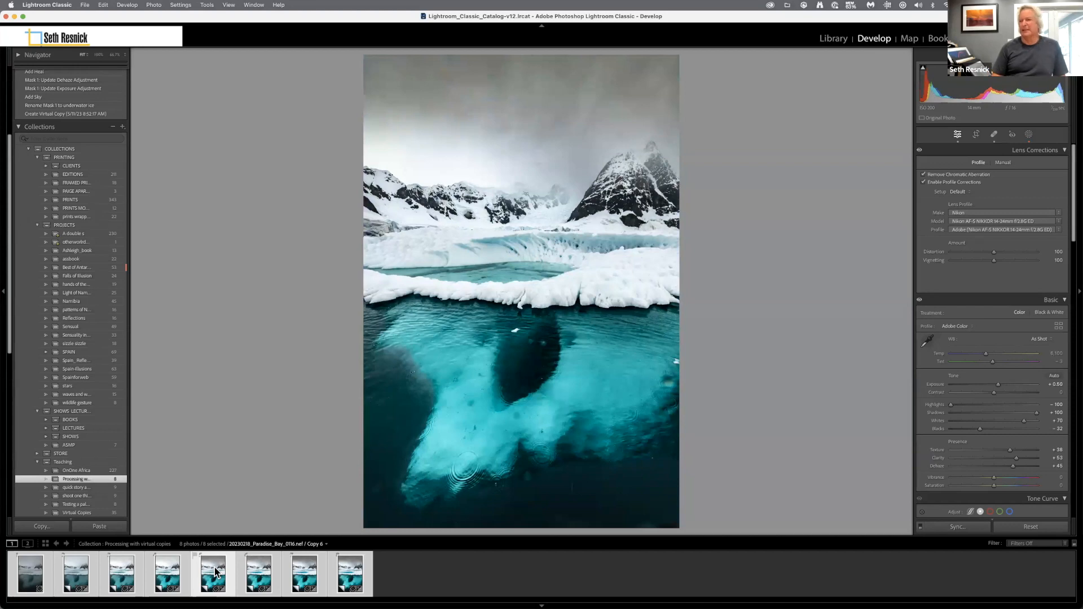
# Compare the before and after states of the darkened-sky version, Copy 6, by switching between them repeatedly.
pyautogui.press('\\')
pyautogui.press('\\')
pyautogui.press('\\')
pyautogui.press('\\')
pyautogui.press('\\')
pyautogui.press('\\')
pyautogui.press('\\')
pyautogui.press('\\')
pyautogui.press('\\')
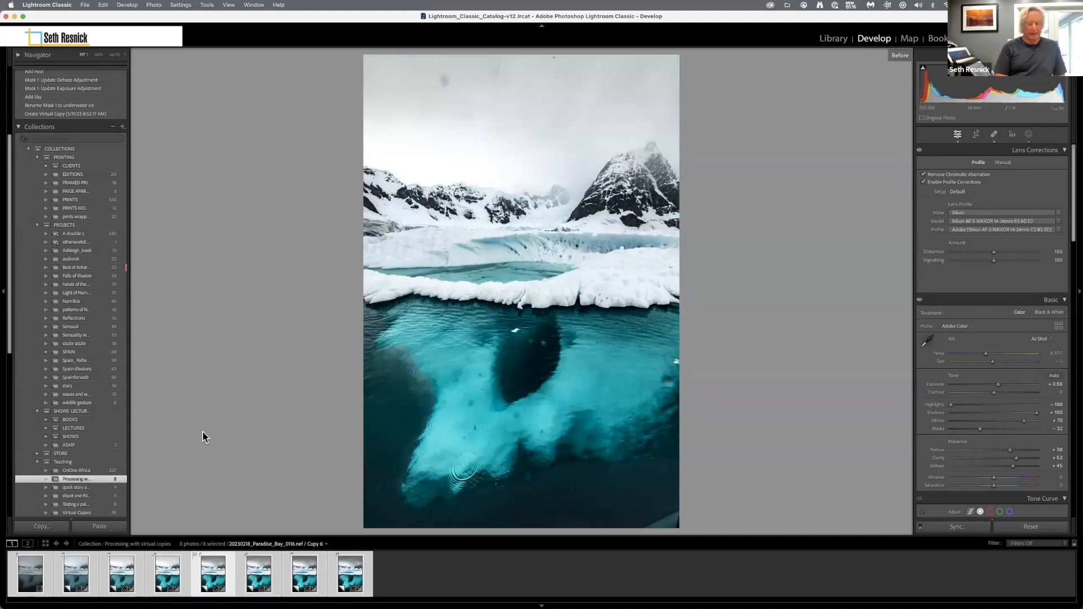
# Show all eight selected versions of the iceberg photo side by side in Survey view.
pyautogui.press('n')
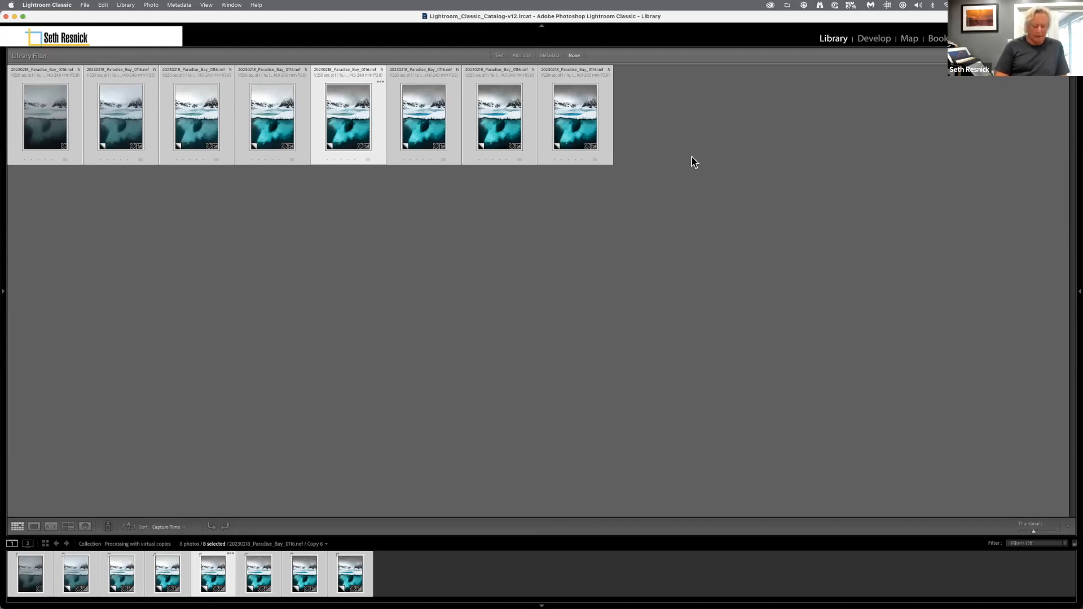
pyautogui.press('n')
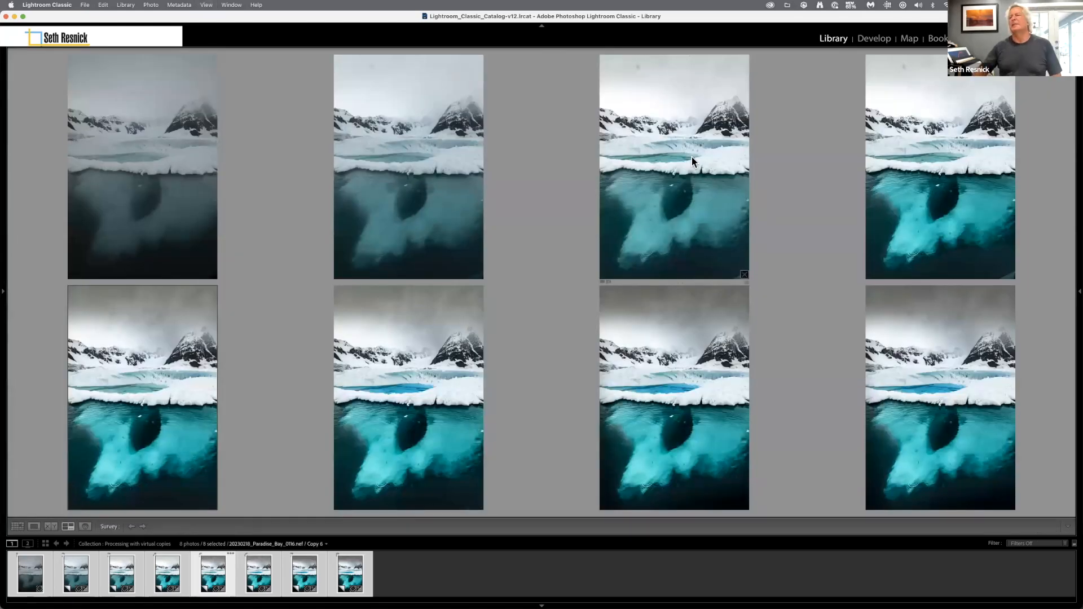